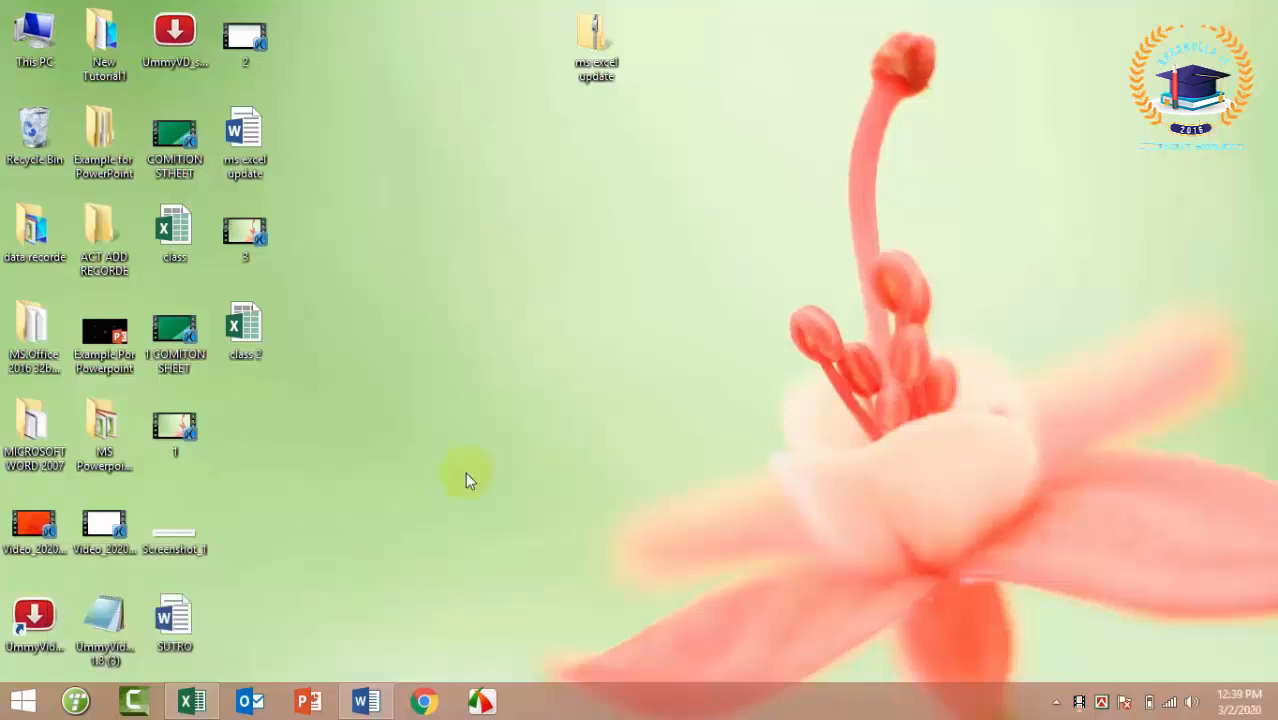
# Bring the Excel workbook 'class 2' to the front so its empty Sheet2 shows
pyautogui.click(200, 706)
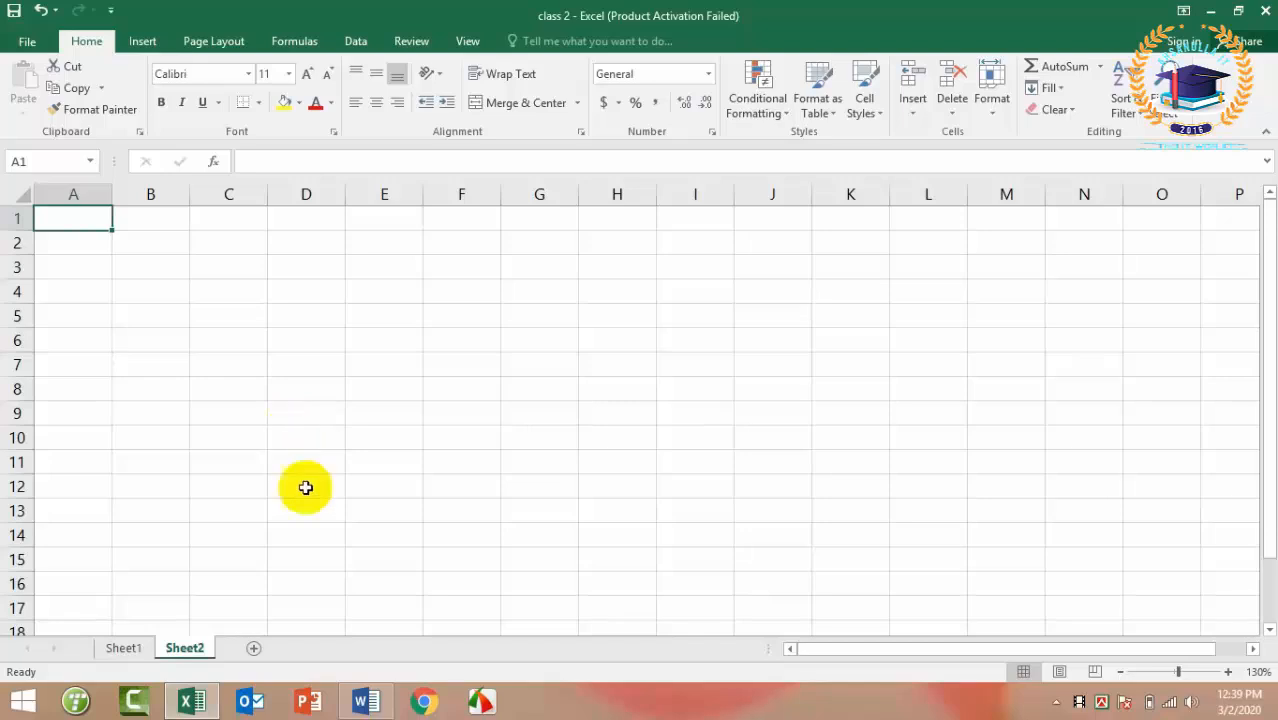
# Switch to the Word document 'ms excel update' listing the GPA grading conditions
pyautogui.click(373, 702)
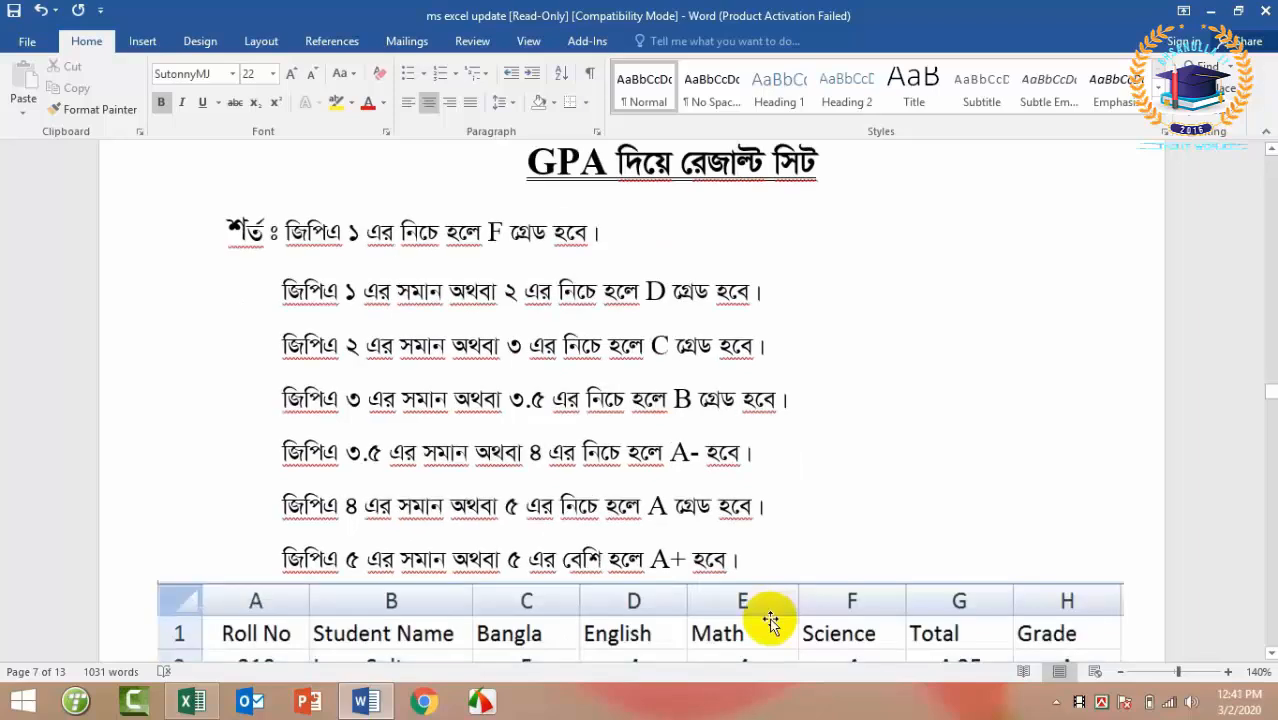
# Read through the GPA-to-grade rules, then go back to the empty class 2 workbook
pyautogui.scroll(1, 746, 560)
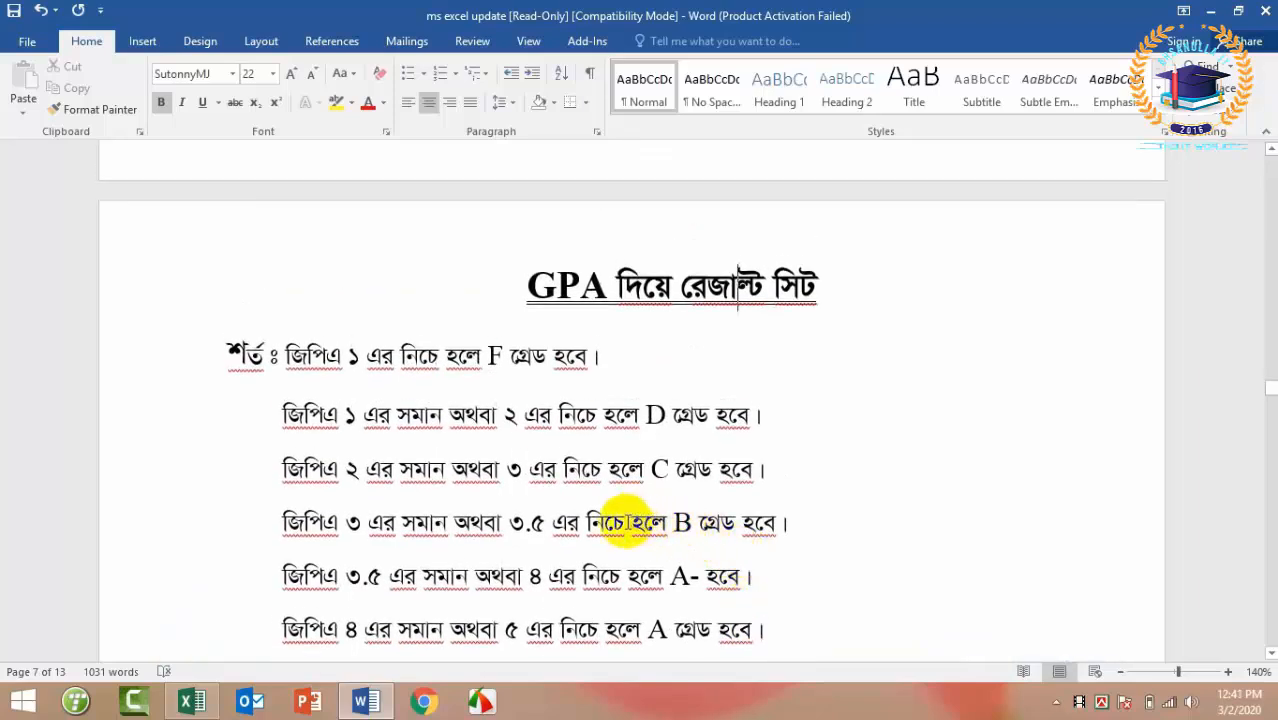
pyautogui.click(187, 703)
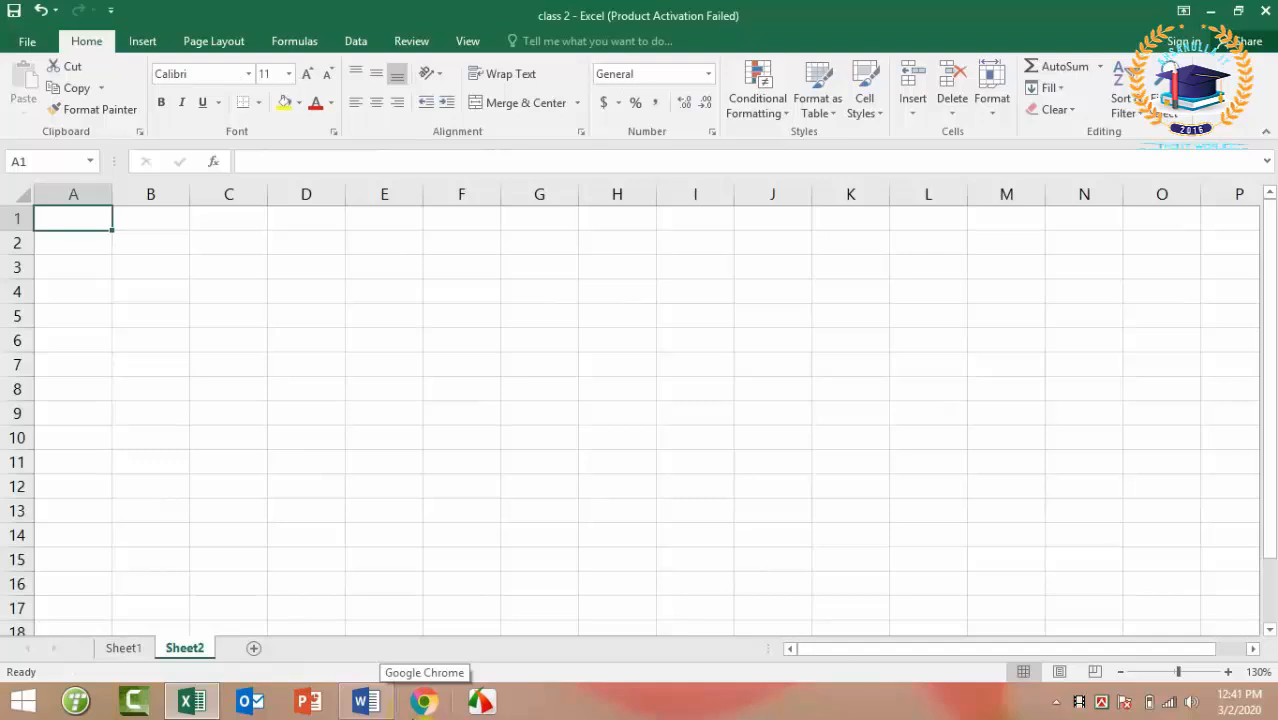
# Enter headers Roll No, Student Name and Bangla in A1:C1, widening column B
pyautogui.write('Ro')
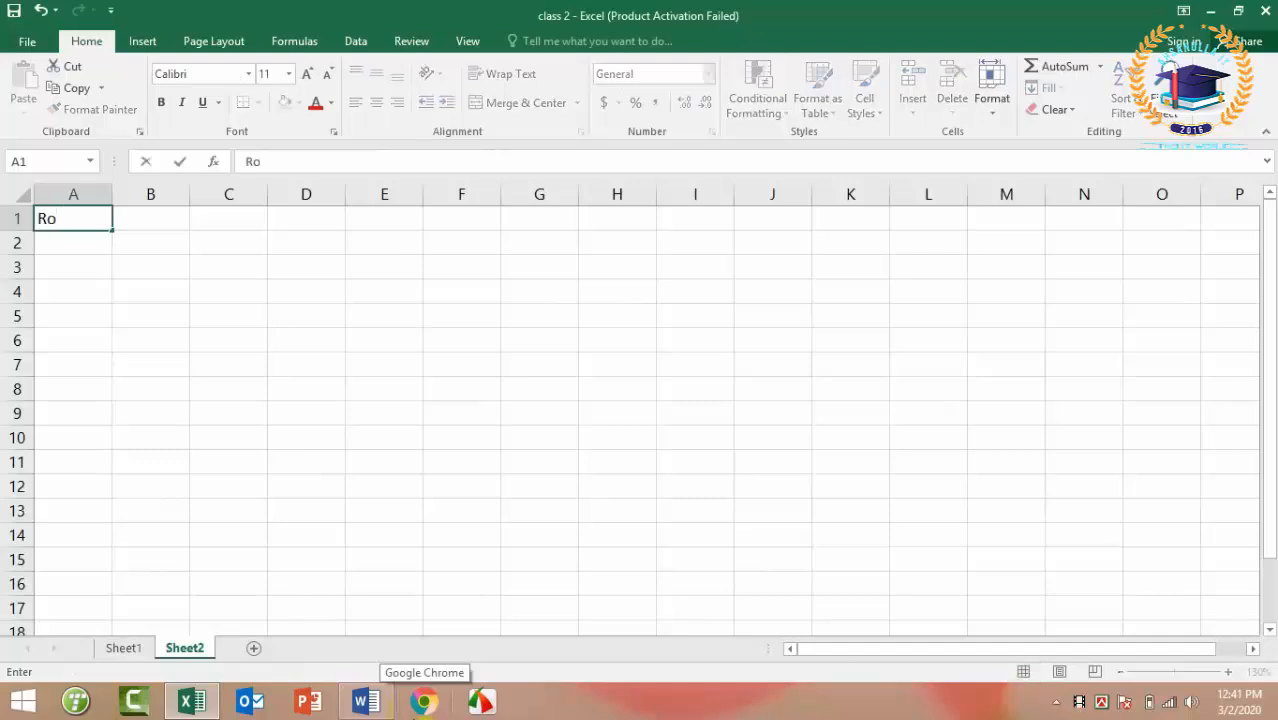
pyautogui.write('ll')
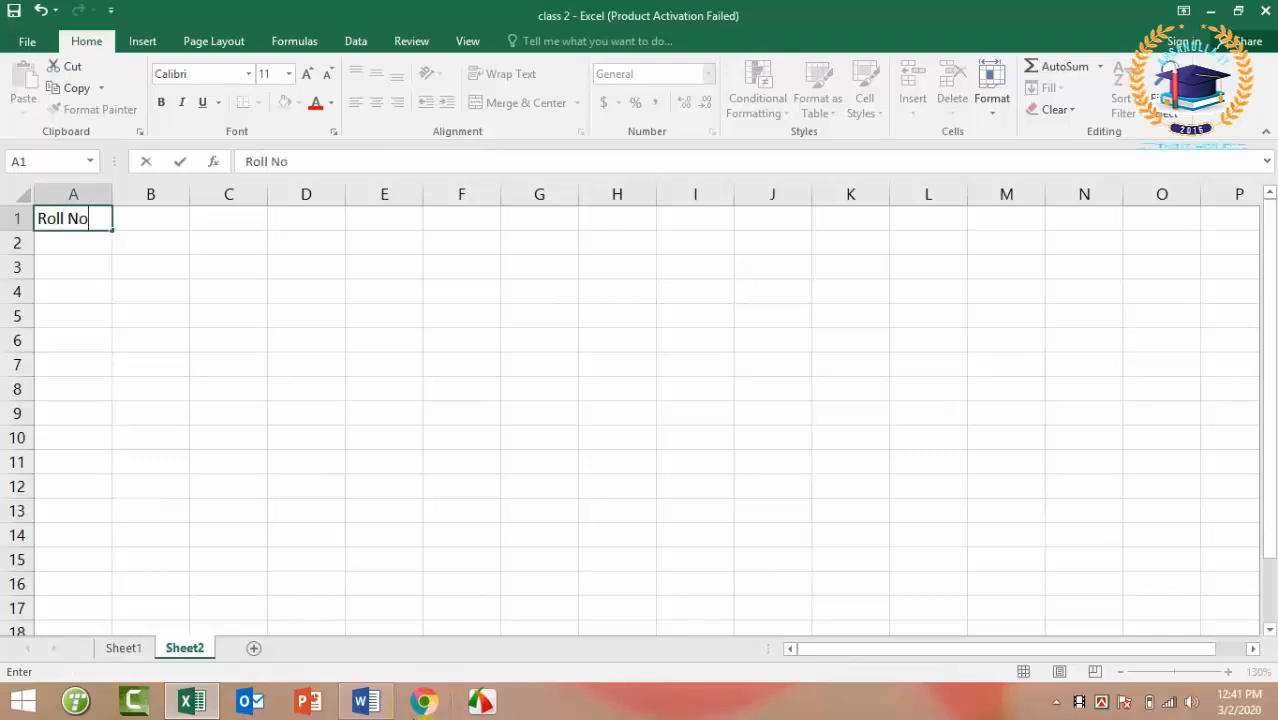
pyautogui.write(' No')
pyautogui.press('Tab')
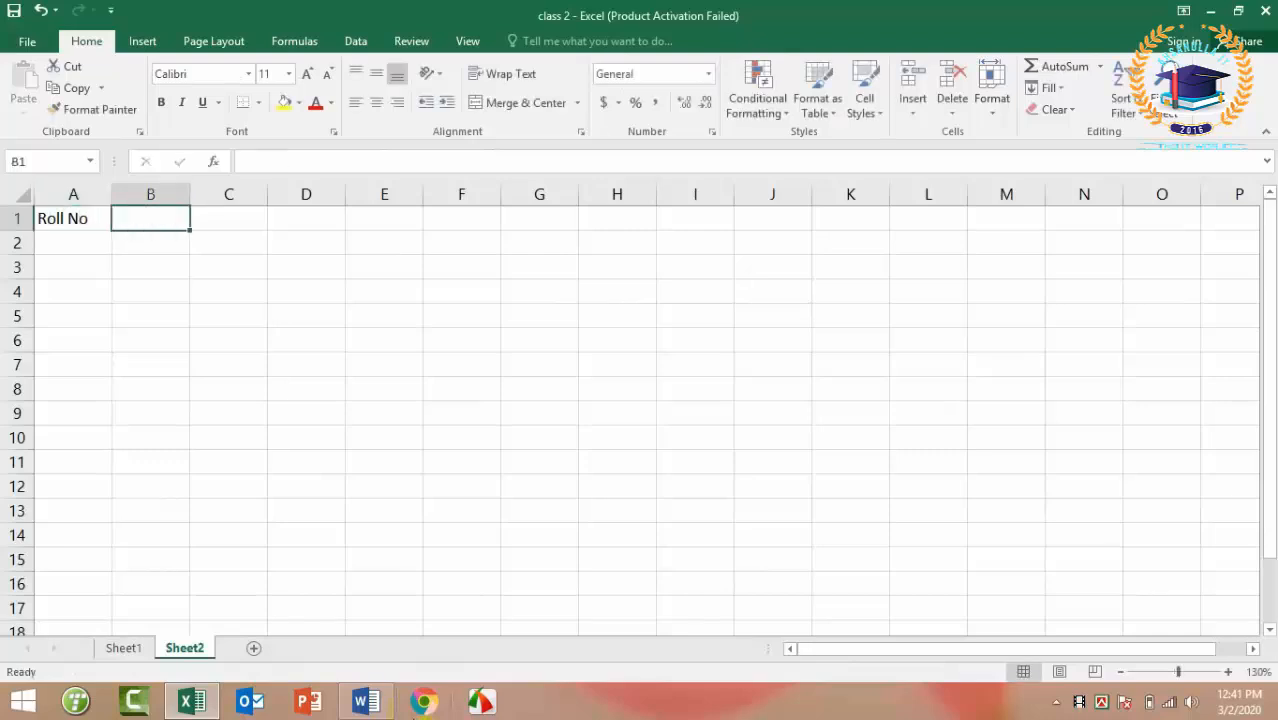
pyautogui.write('Stude')
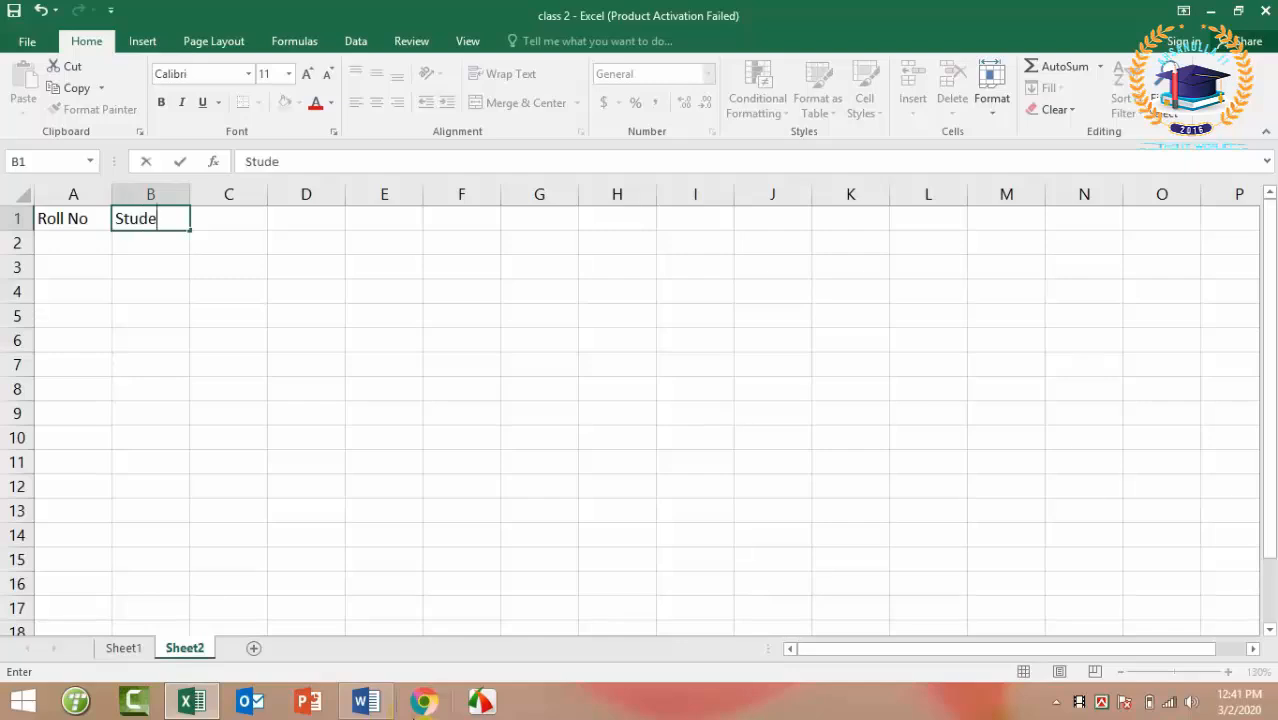
pyautogui.write('nt Name')
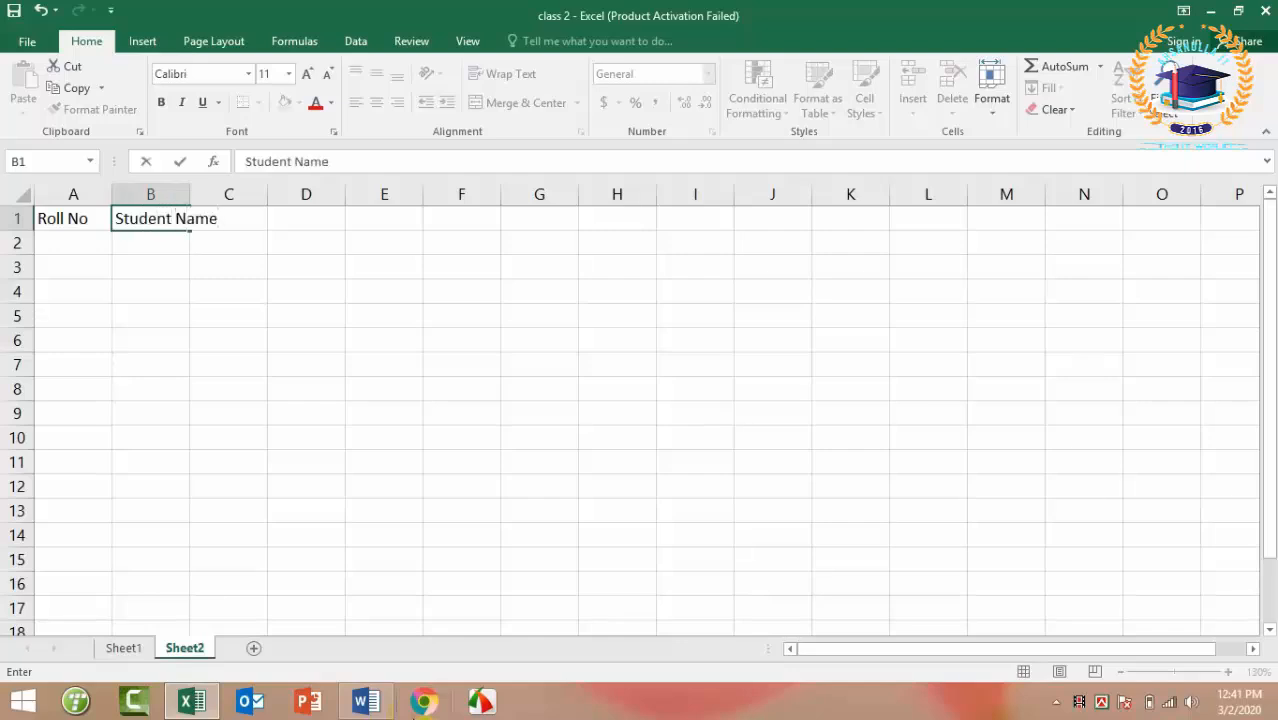
pyautogui.press('Tab')
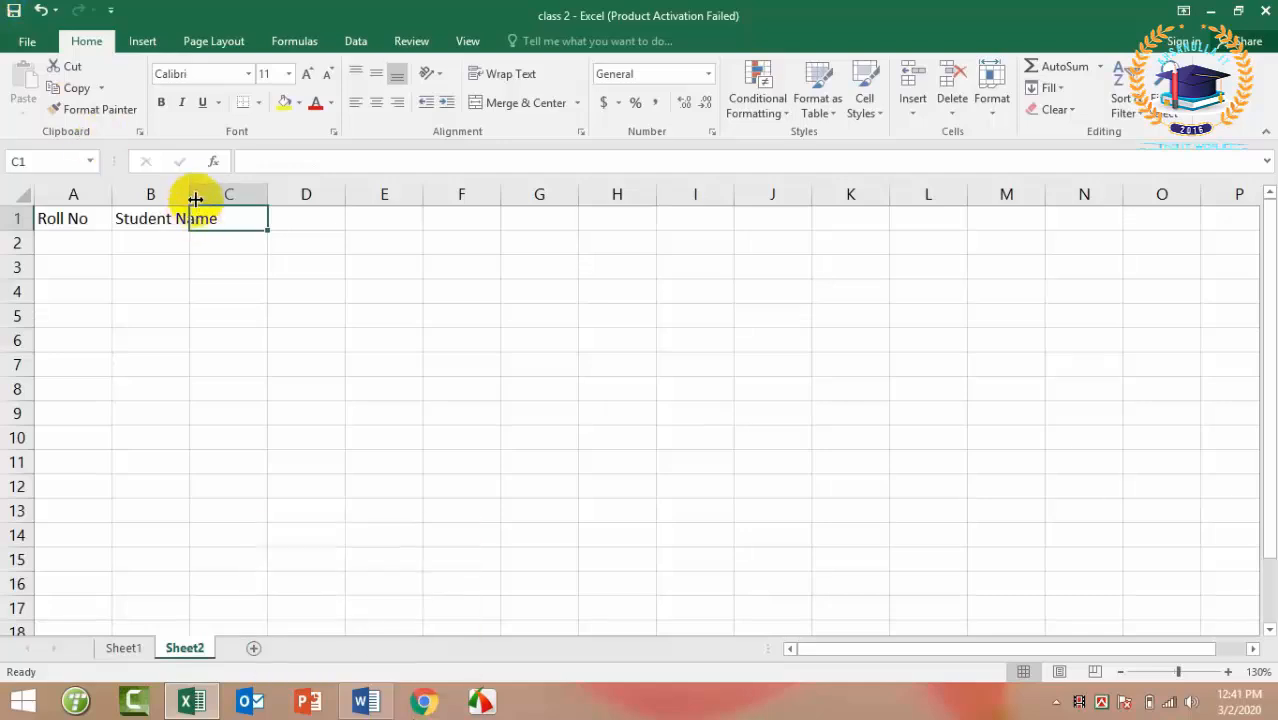
pyautogui.moveTo(189, 193); pyautogui.dragTo(235, 191)
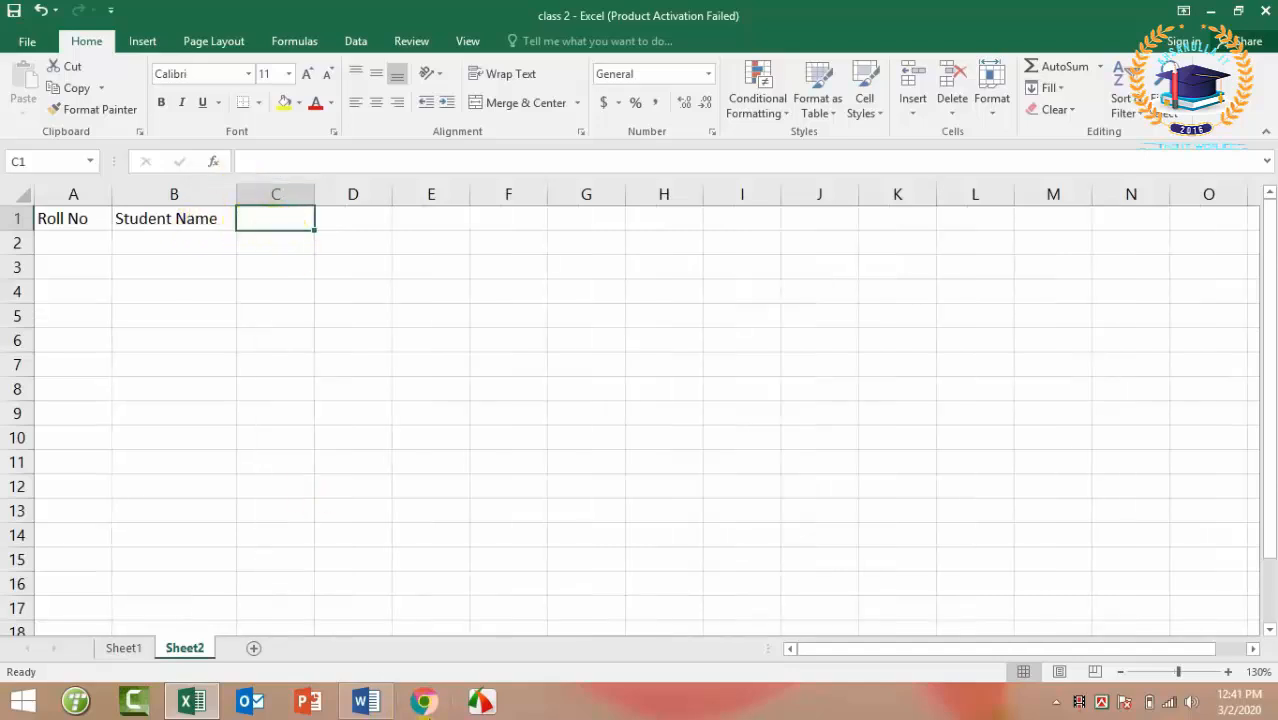
pyautogui.write('Banlg')
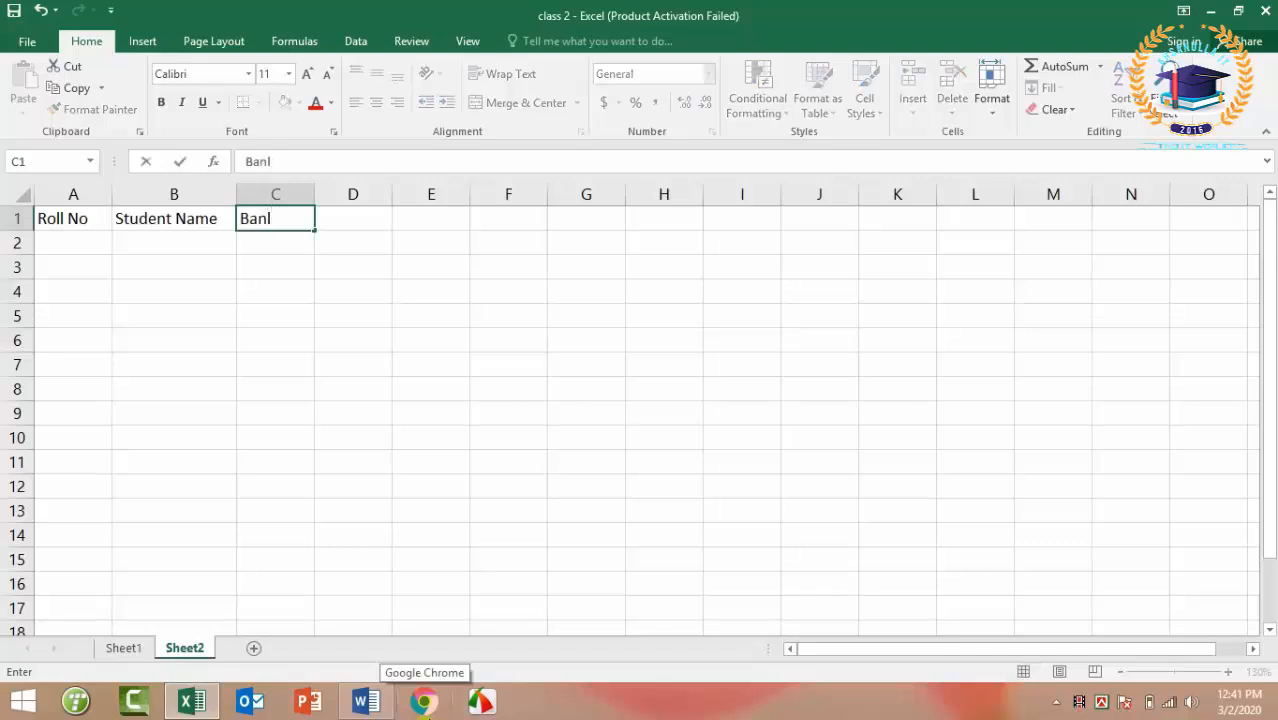
pyautogui.press('BackSpace')
pyautogui.write('gla')
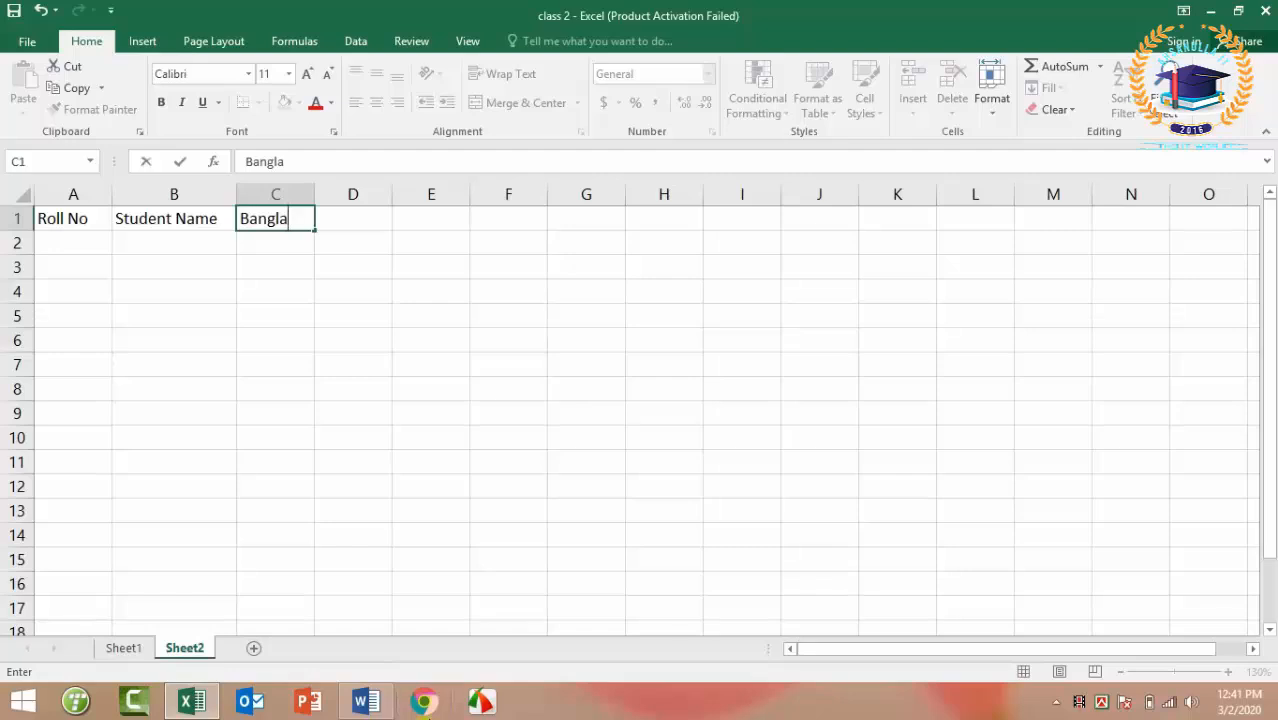
pyautogui.press('Tab')
# Enter headers English, Math, Scinece, Total and Grade in D1:H1
pyautogui.write('E')
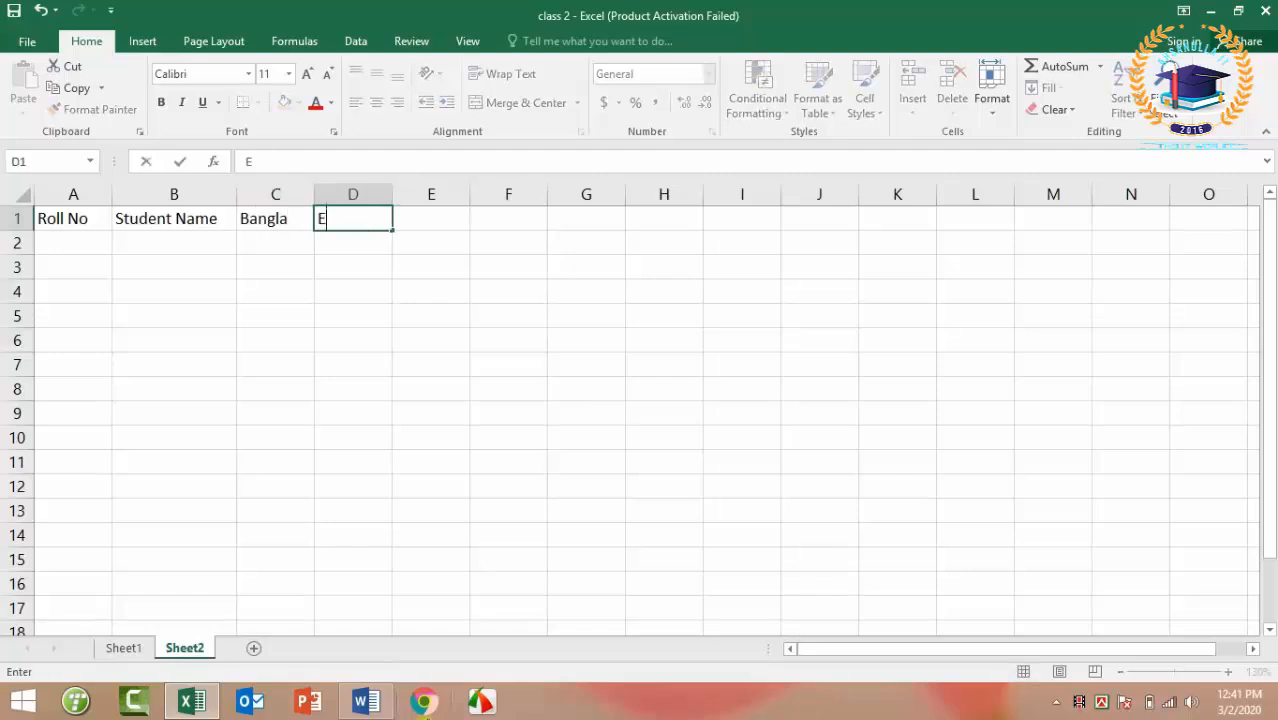
pyautogui.write('nglisn')
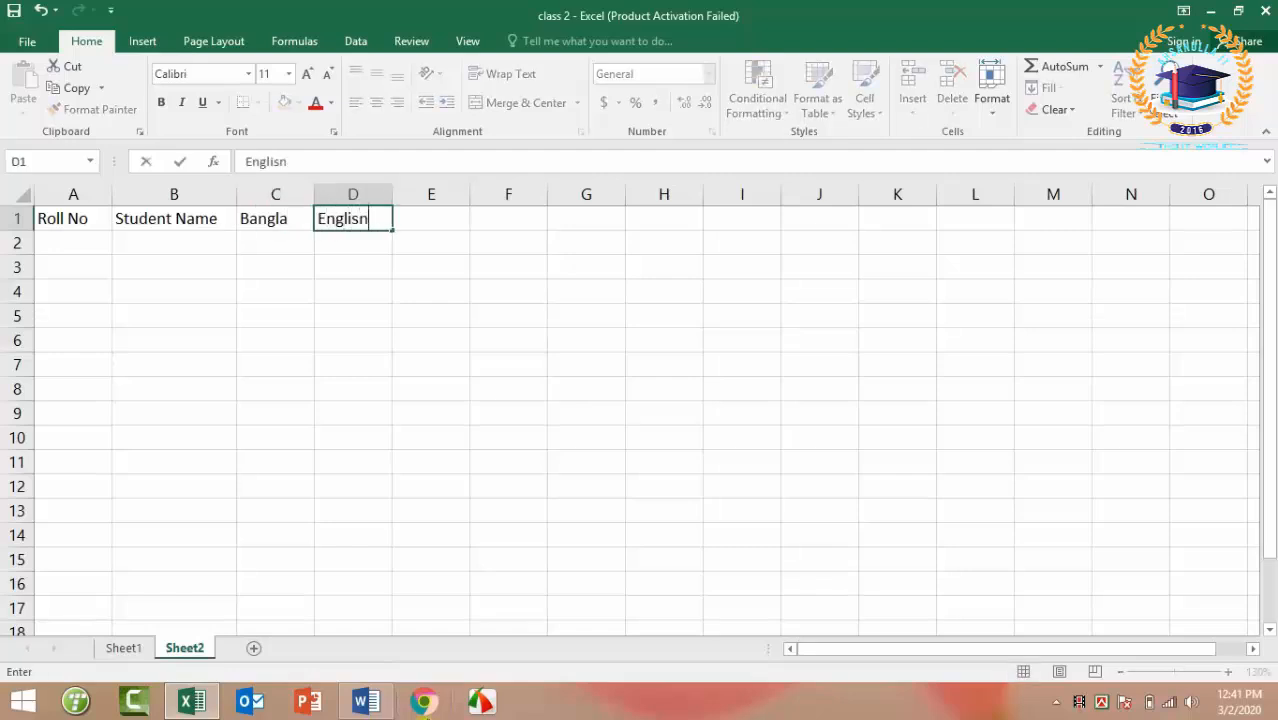
pyautogui.press('BackSpace')
pyautogui.write('h')
pyautogui.press('Tab')
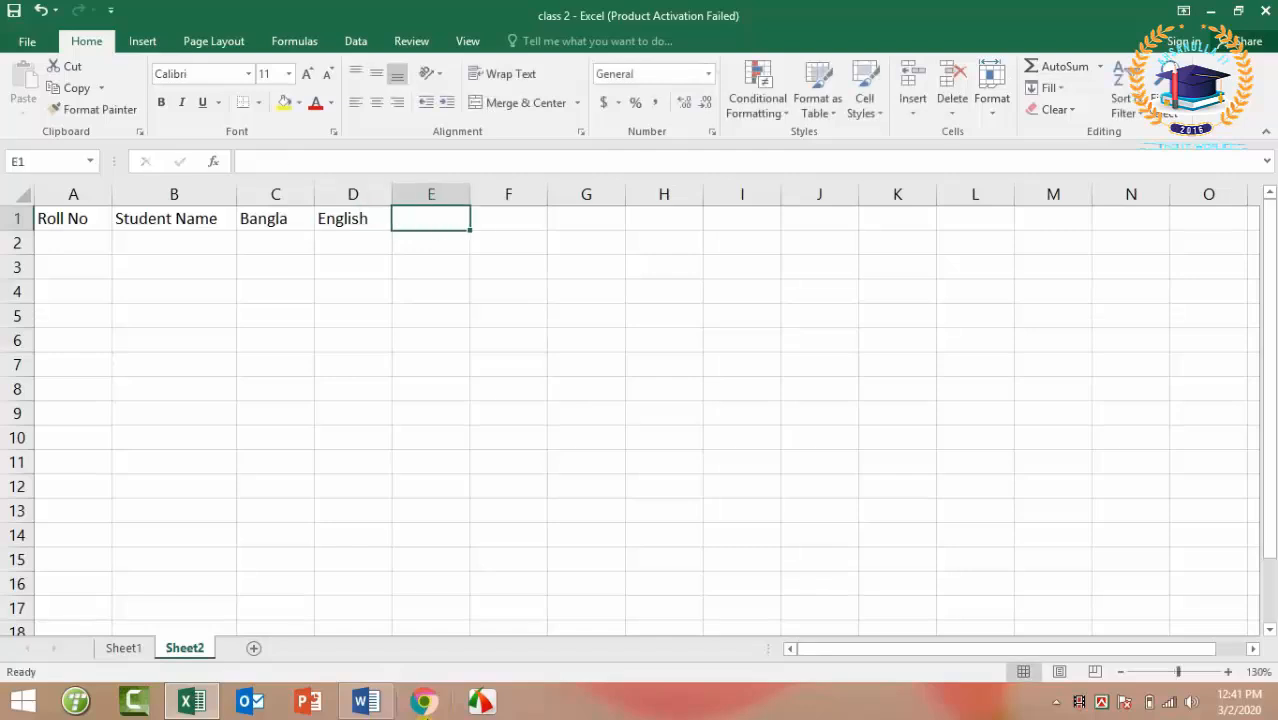
pyautogui.write('Math')
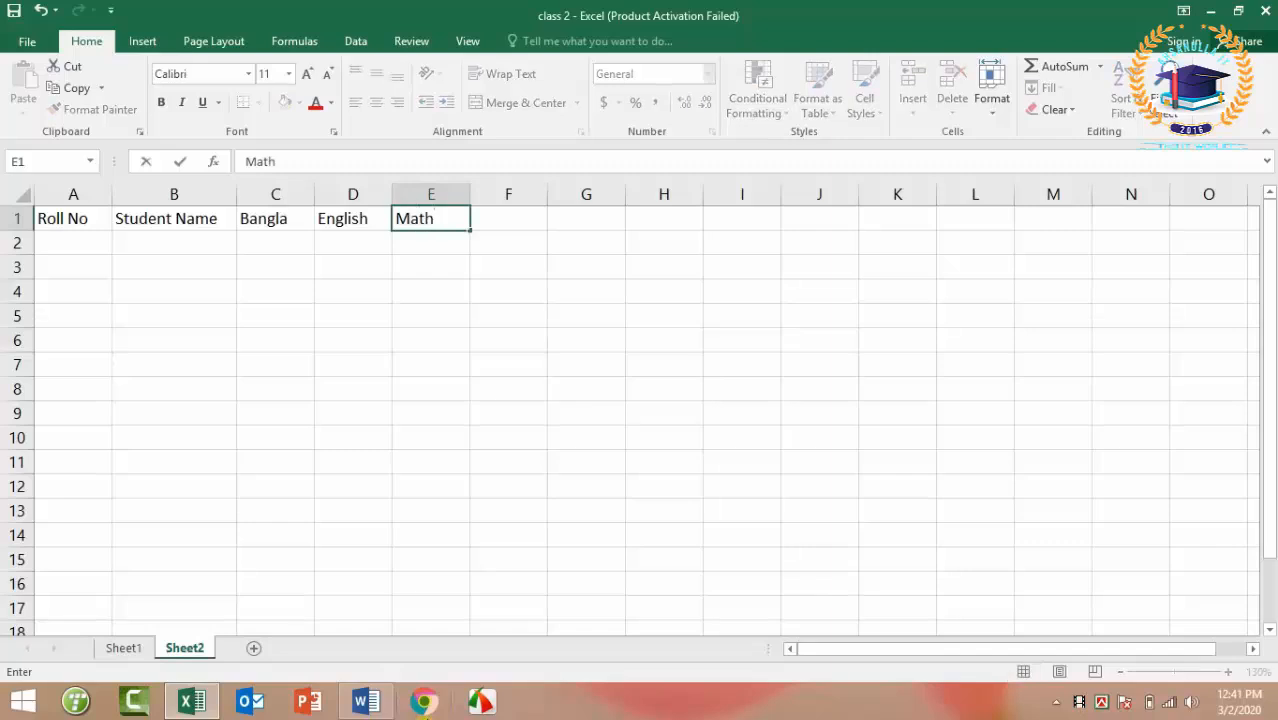
pyautogui.press('Tab')
pyautogui.write('Sc')
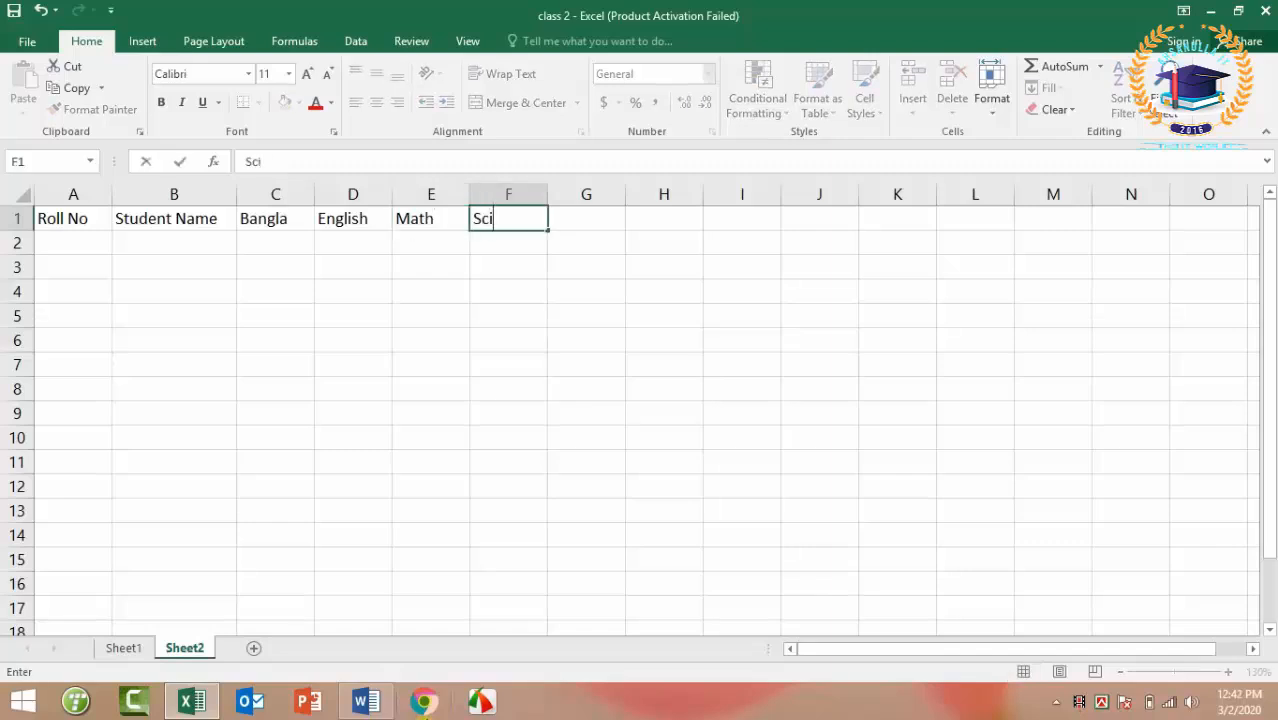
pyautogui.write('inece')
pyautogui.press('Tab')
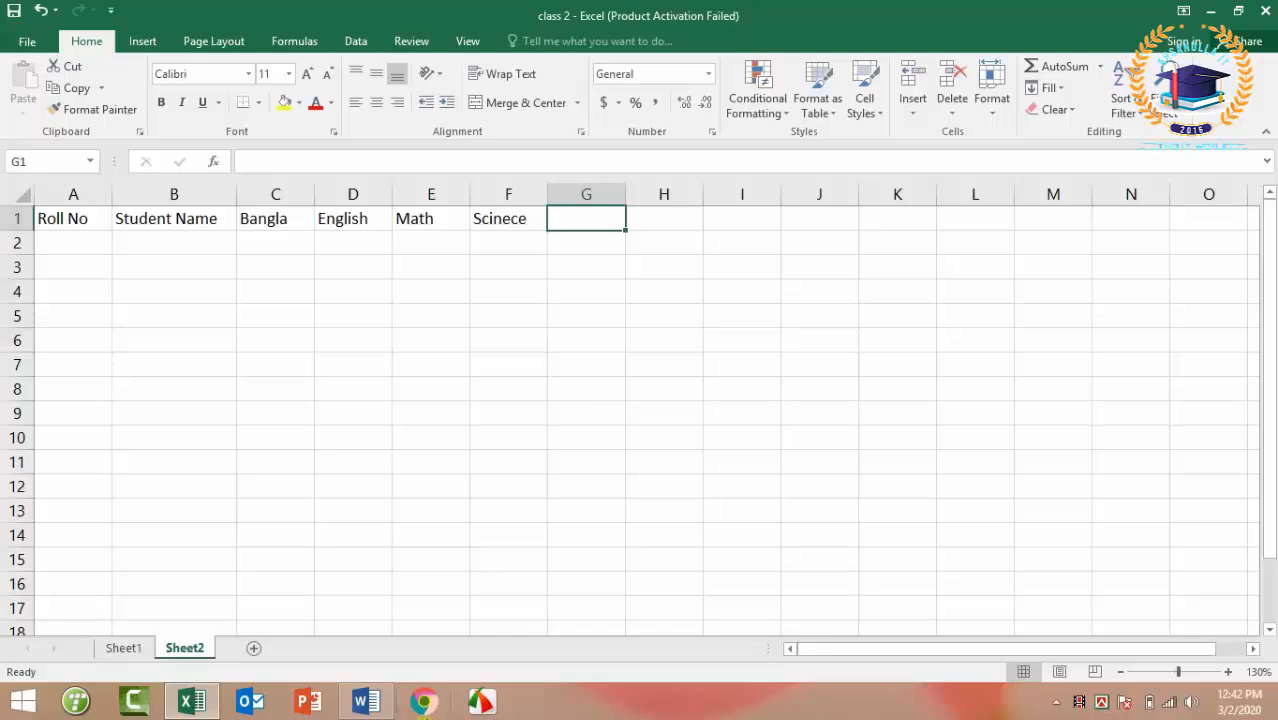
pyautogui.write('Total')
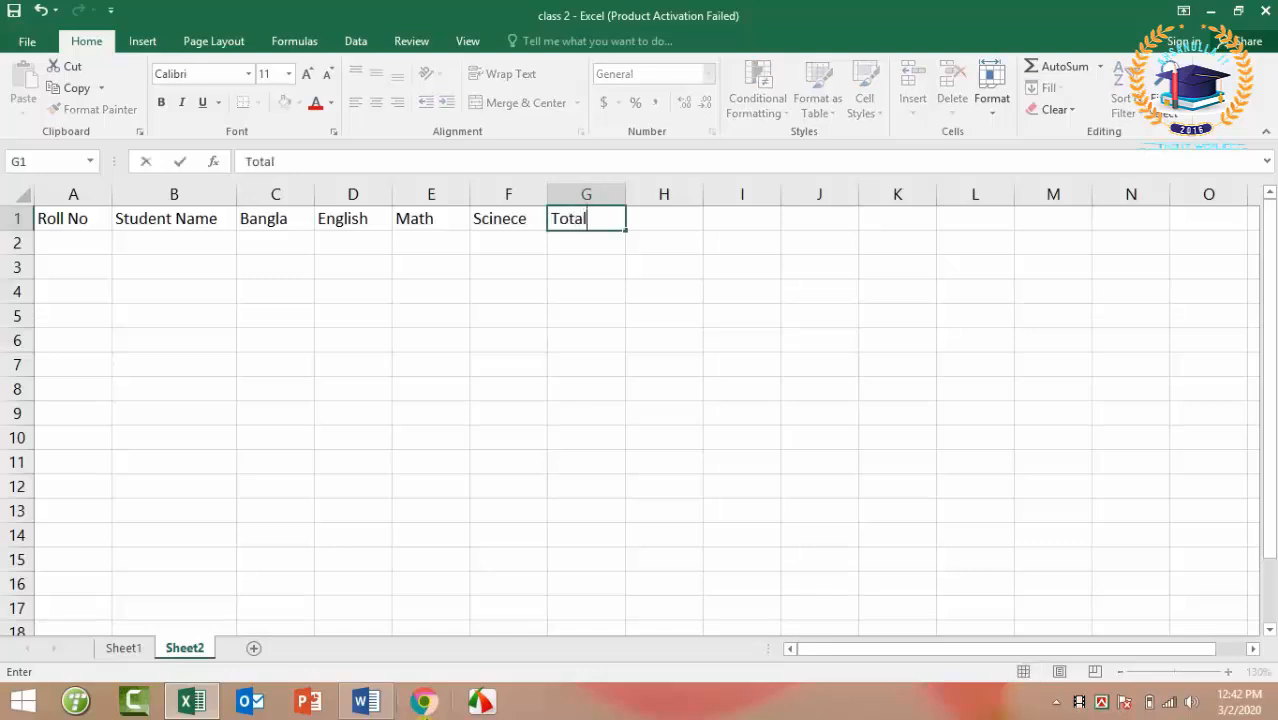
pyautogui.press('Tab')
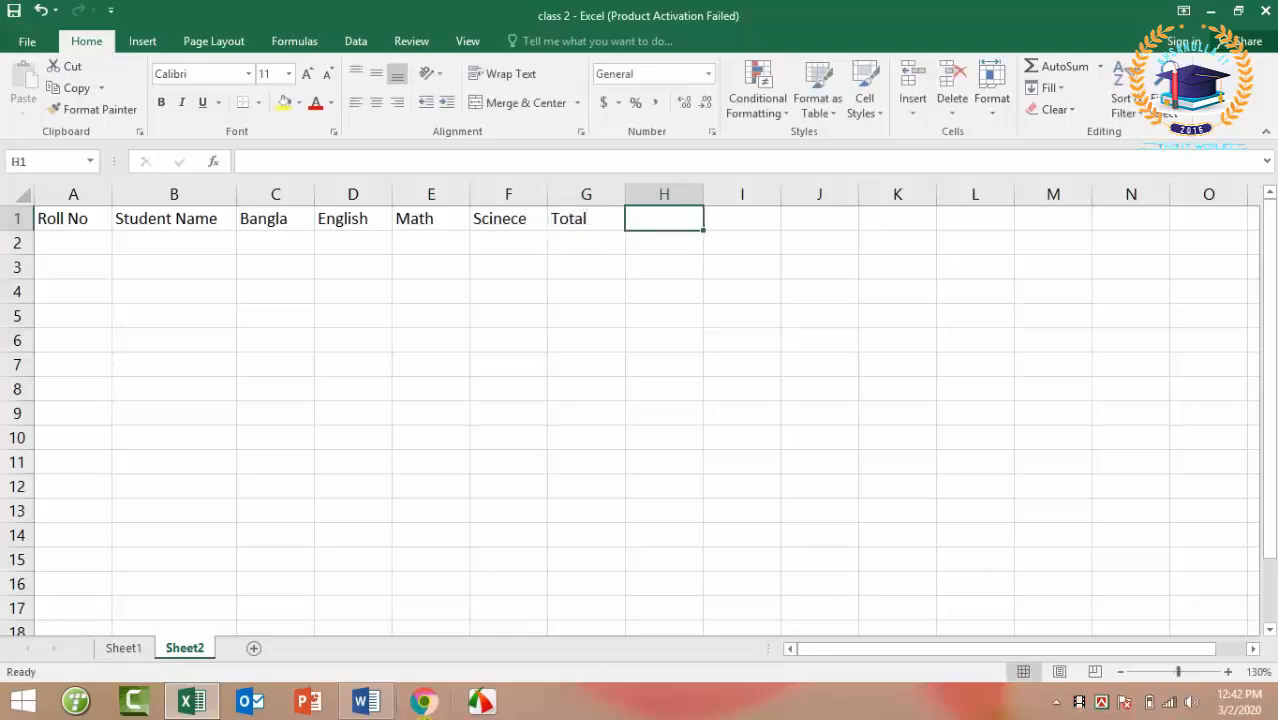
pyautogui.write('Gra')
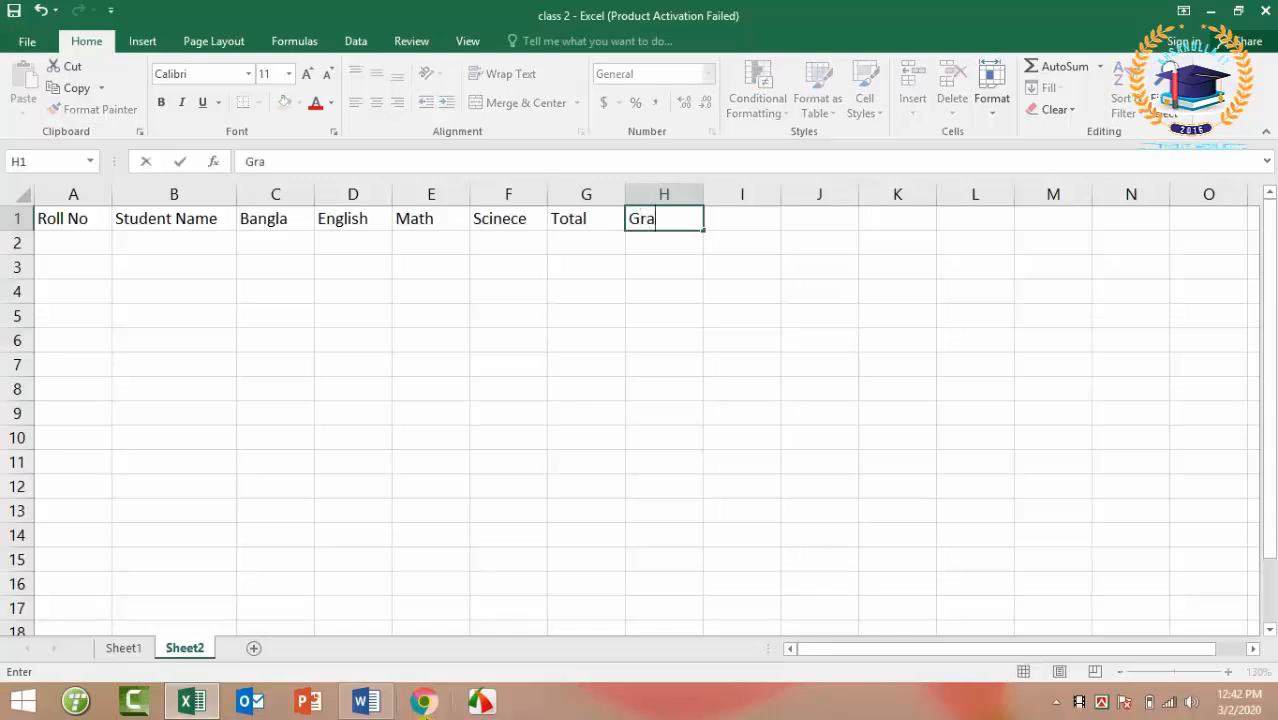
pyautogui.write('de')
pyautogui.press('Return')
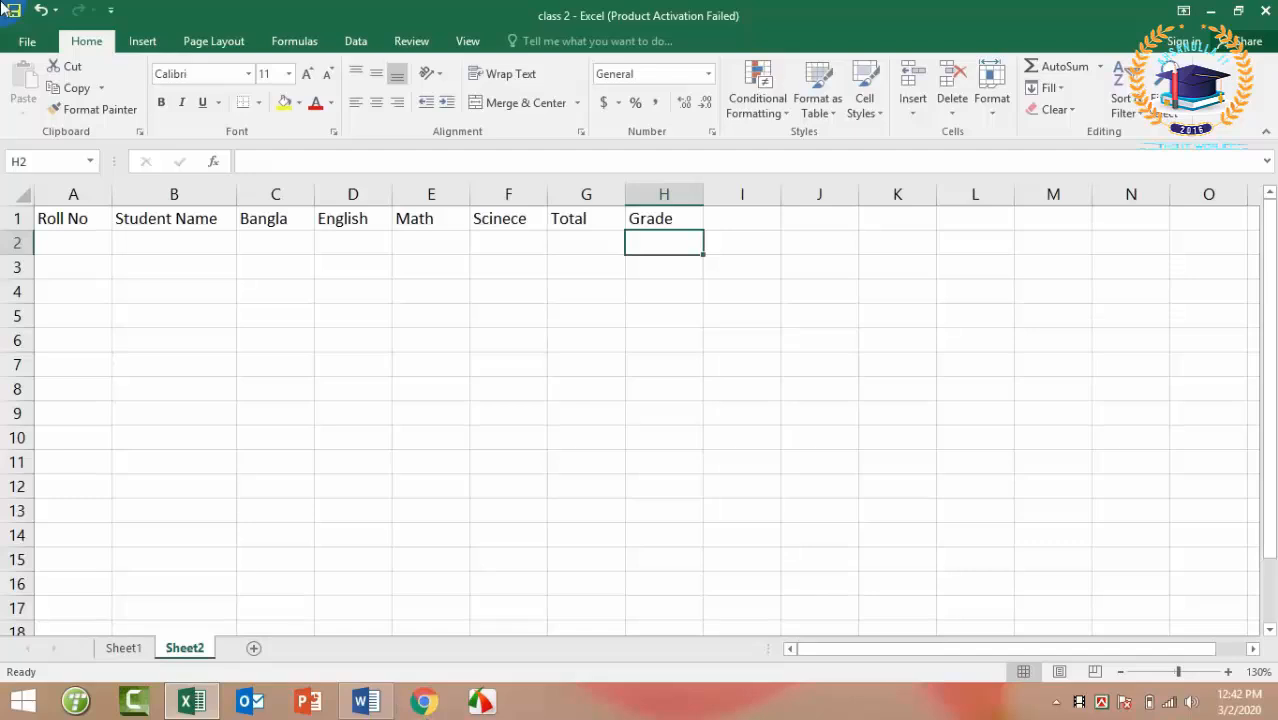
# Fill A2:A14 with roll numbers 310 through 322 as a series from 310 and 311
pyautogui.click(74, 241)
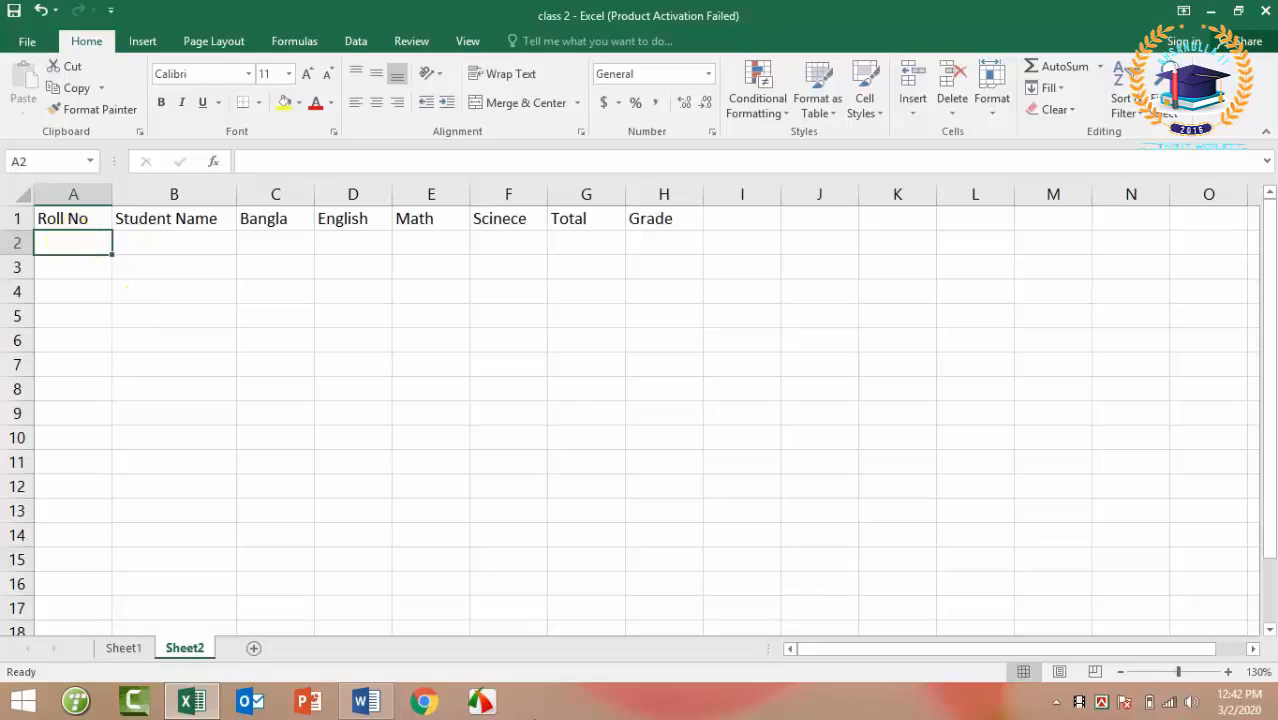
pyautogui.write('310')
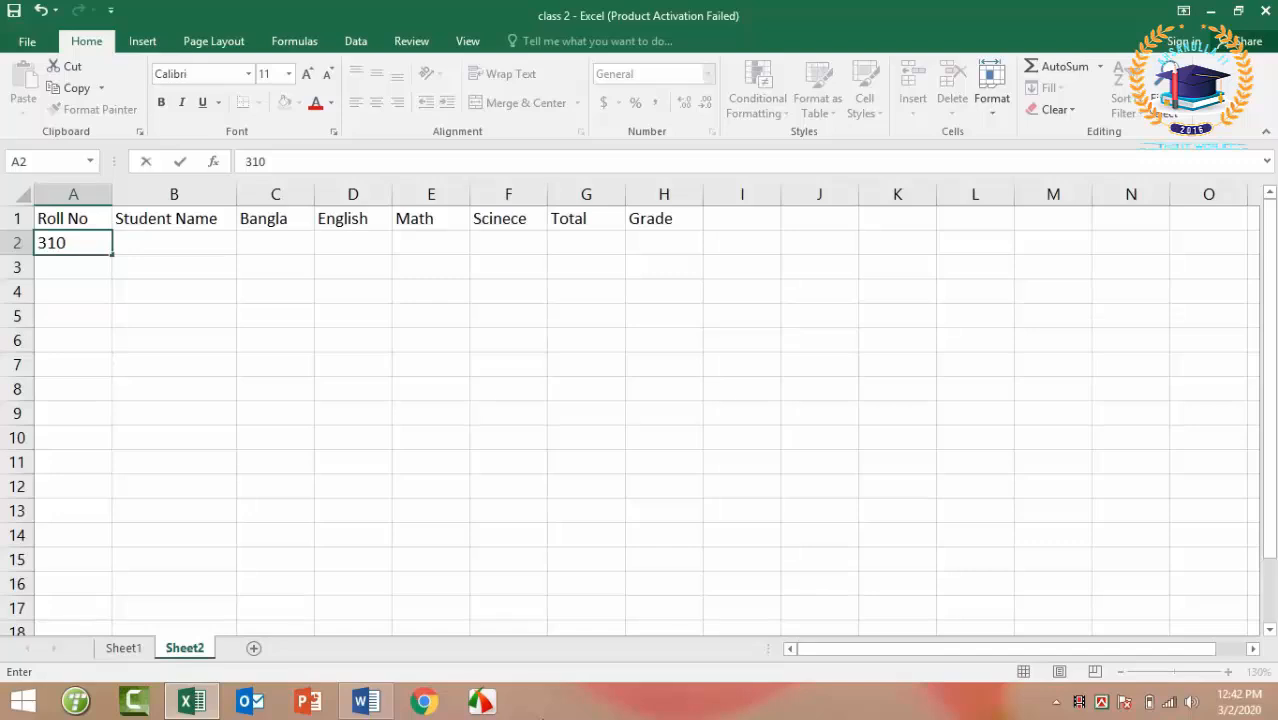
pyautogui.press('Return')
pyautogui.write('311')
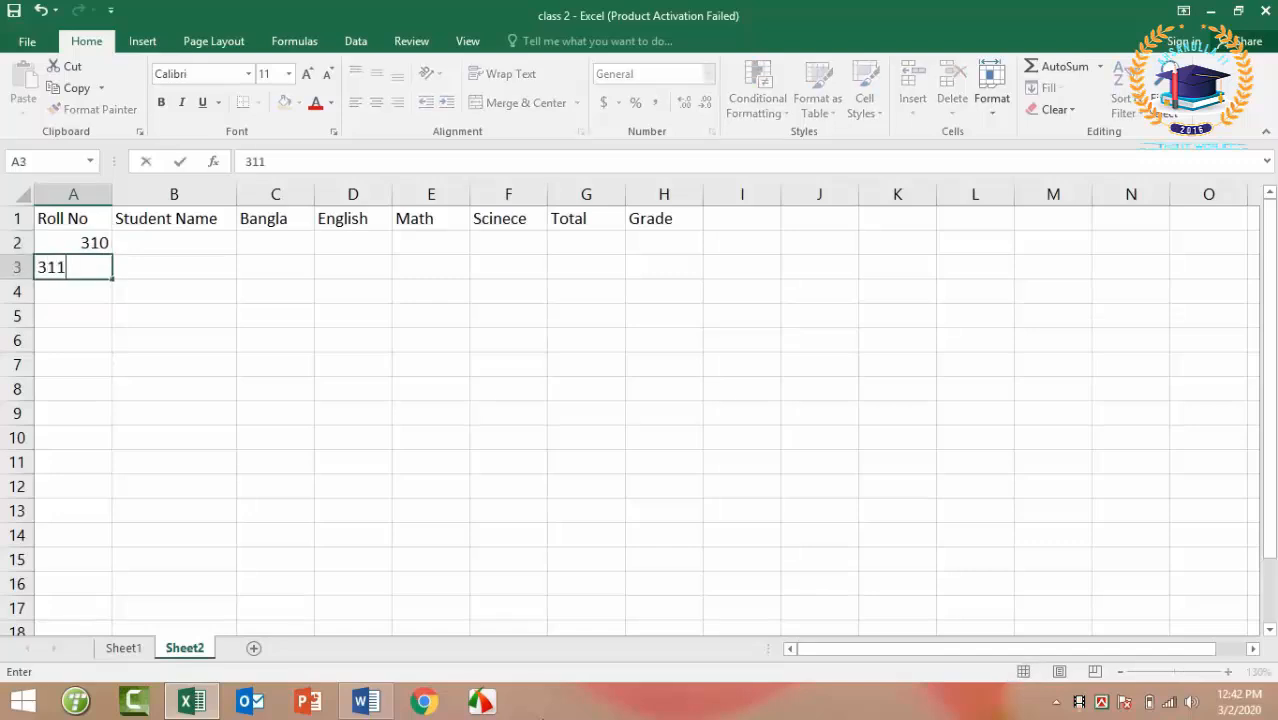
pyautogui.click(51, 241)
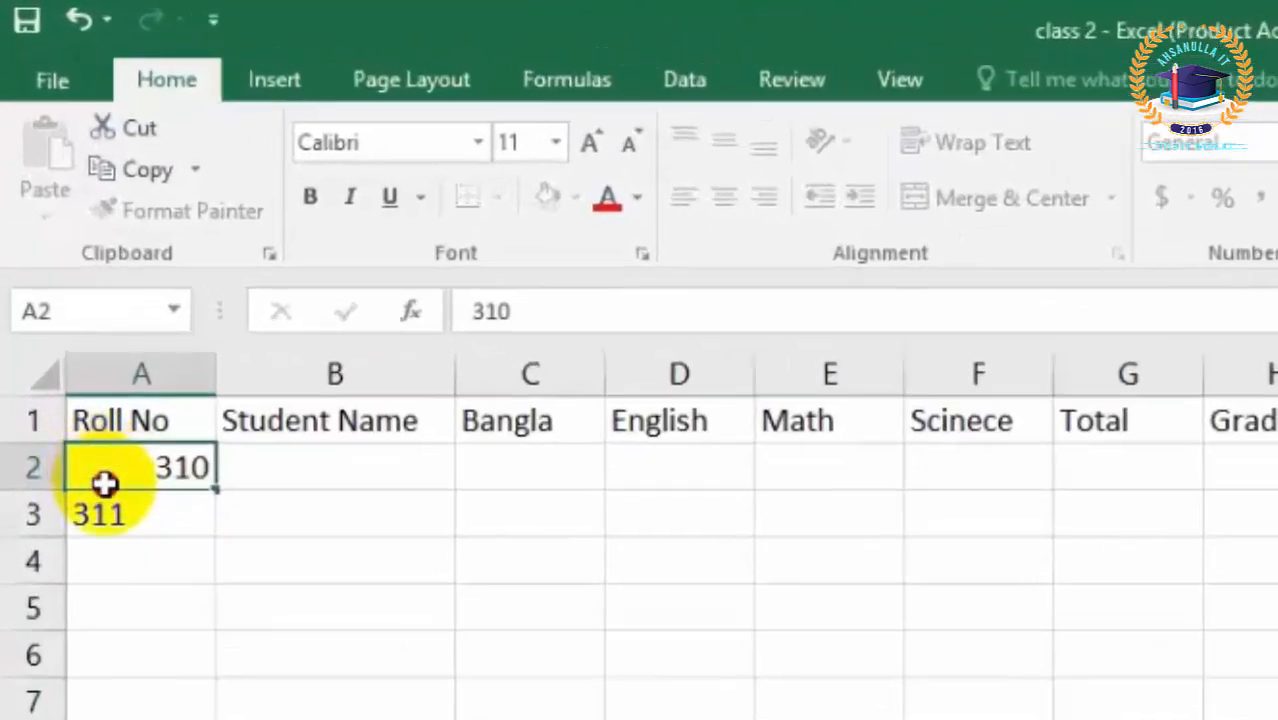
pyautogui.moveTo(53, 251); pyautogui.dragTo(54, 258)
pyautogui.moveTo(105, 498); pyautogui.dragTo(123, 505)
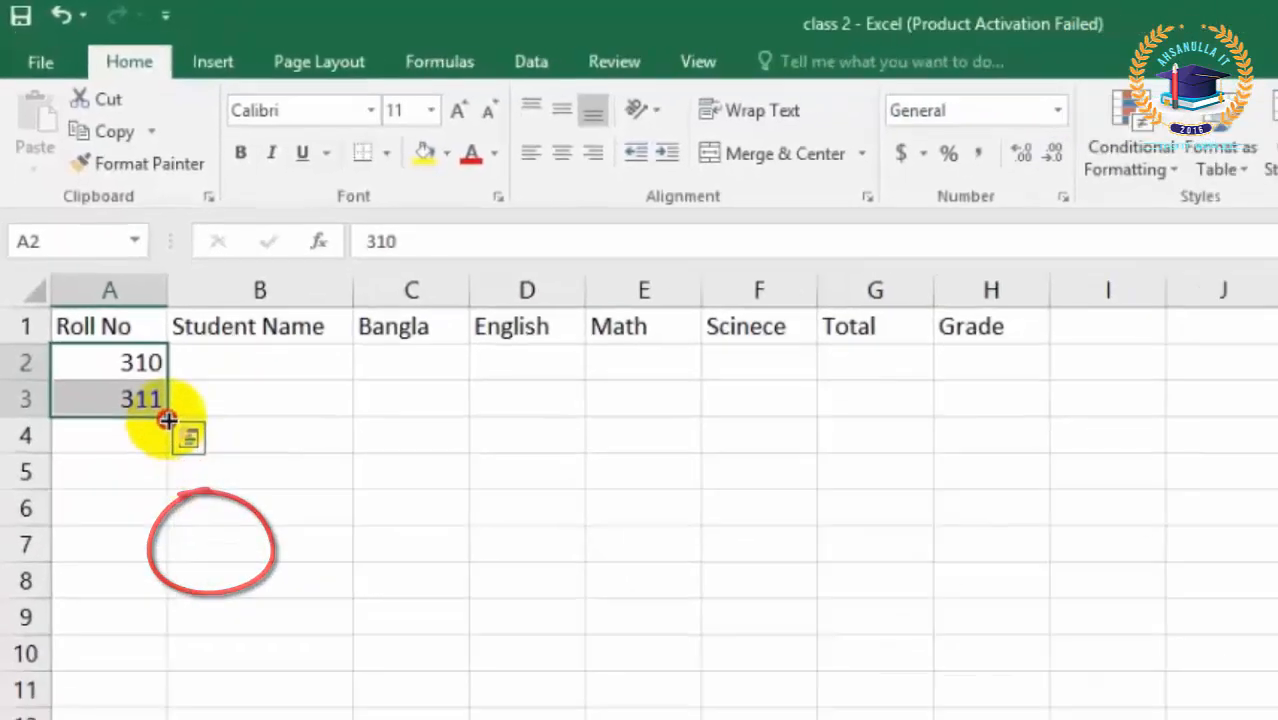
pyautogui.moveTo(217, 541); pyautogui.dragTo(120, 545)
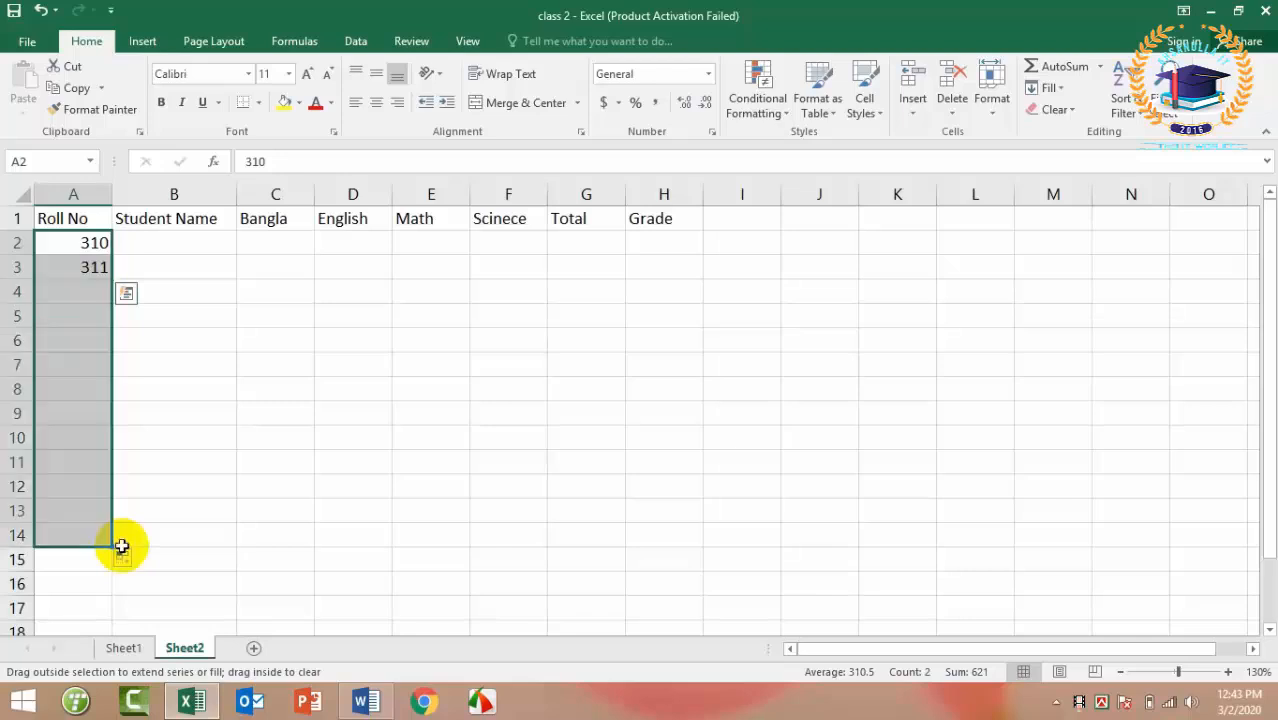
pyautogui.click(154, 240)
pyautogui.scroll(1, 188, 267)
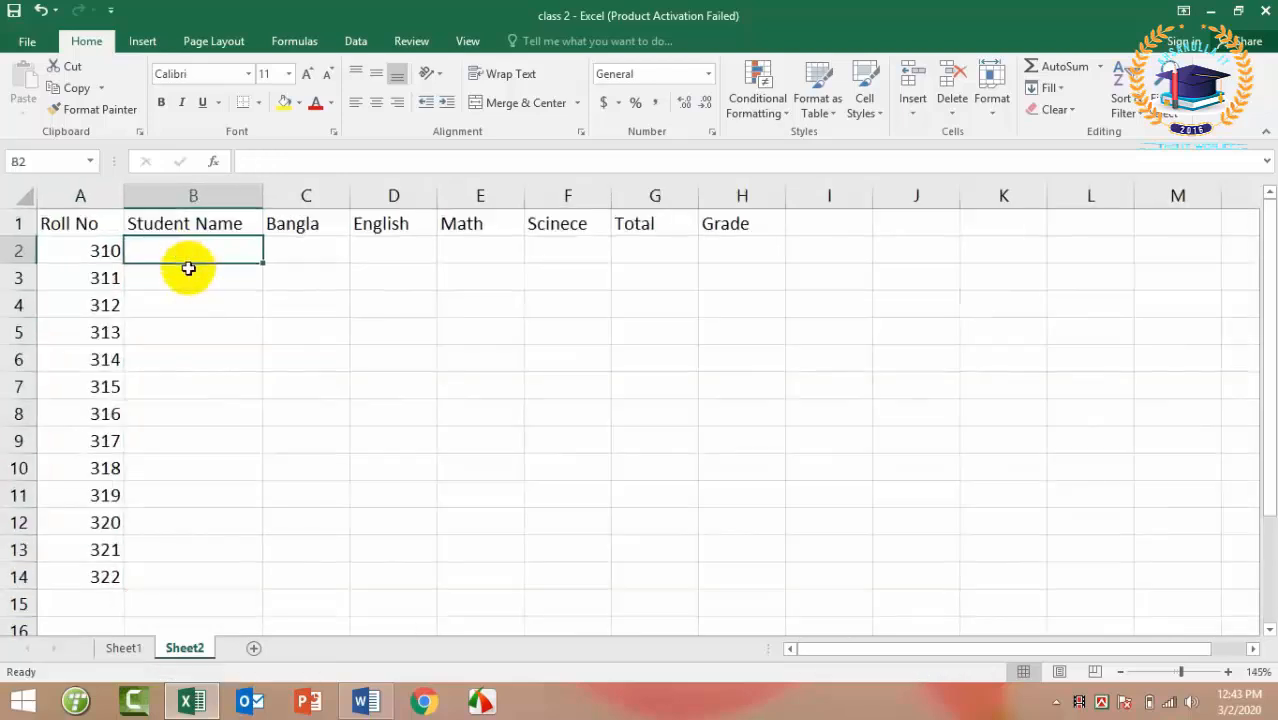
# Type the students' names down the Student Name column starting at B2
pyautogui.write('Lo')
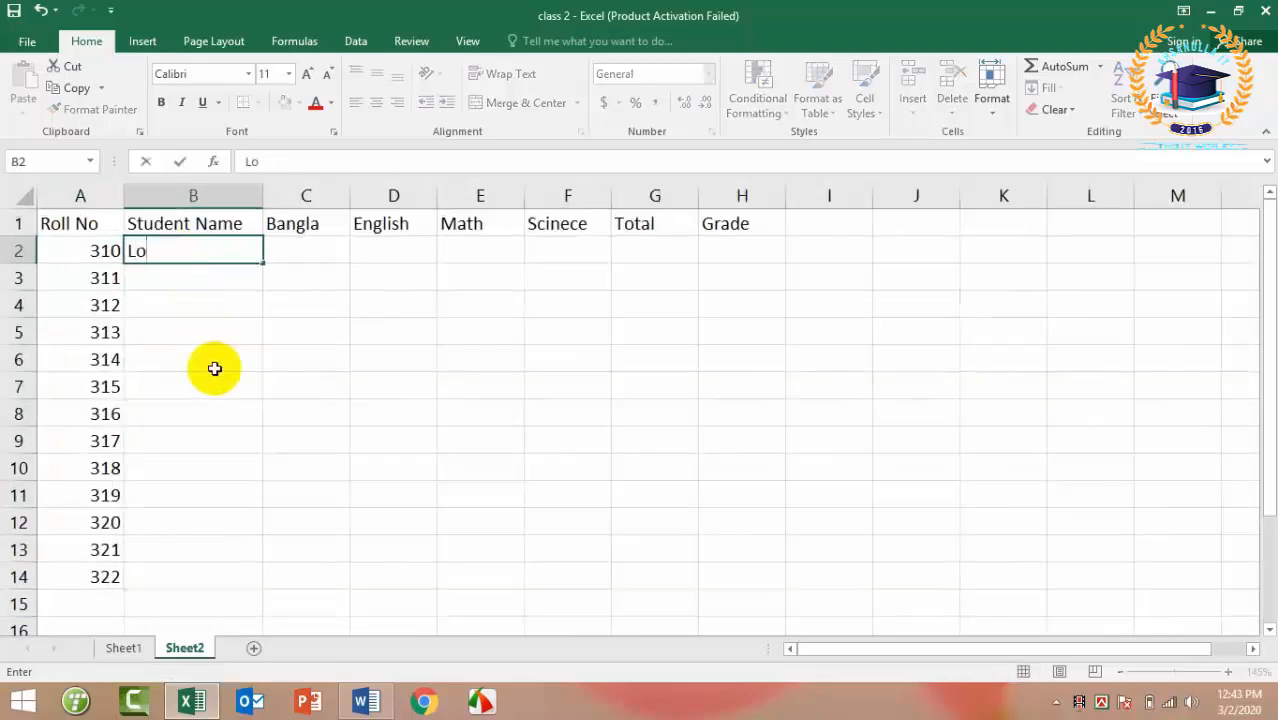
pyautogui.write('pa')
pyautogui.press('Return')
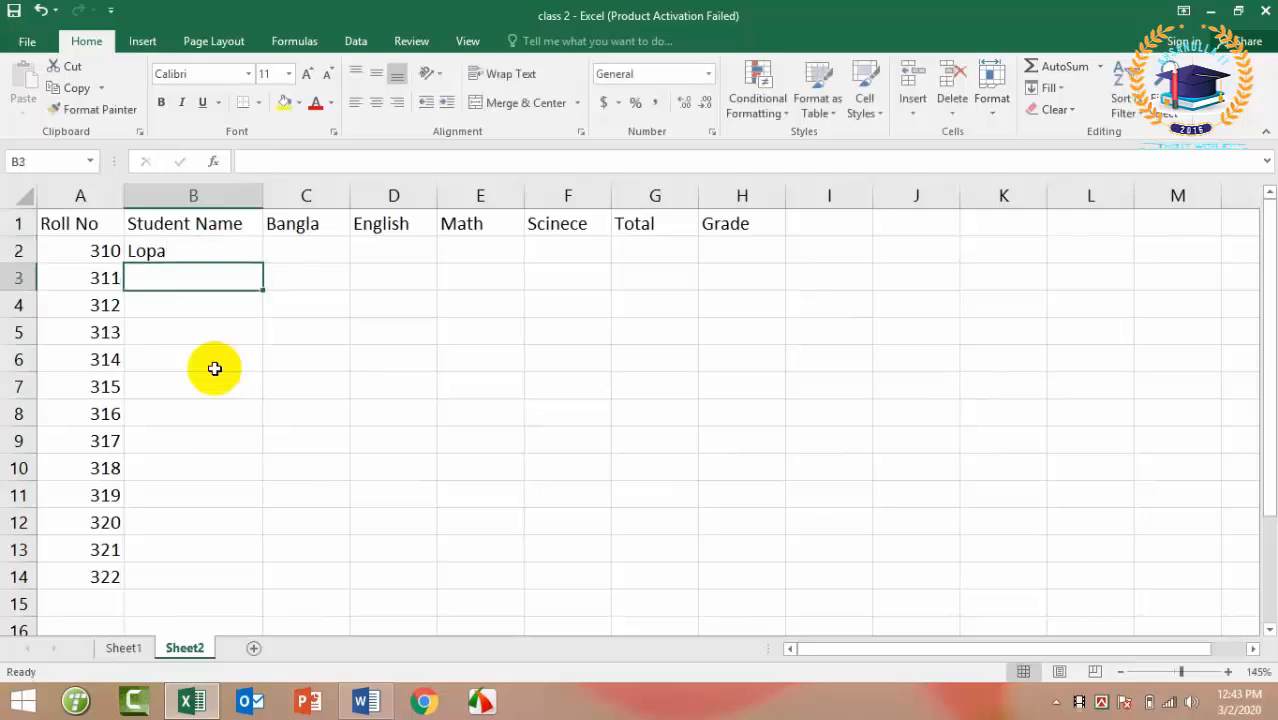
pyautogui.write('Rikta')
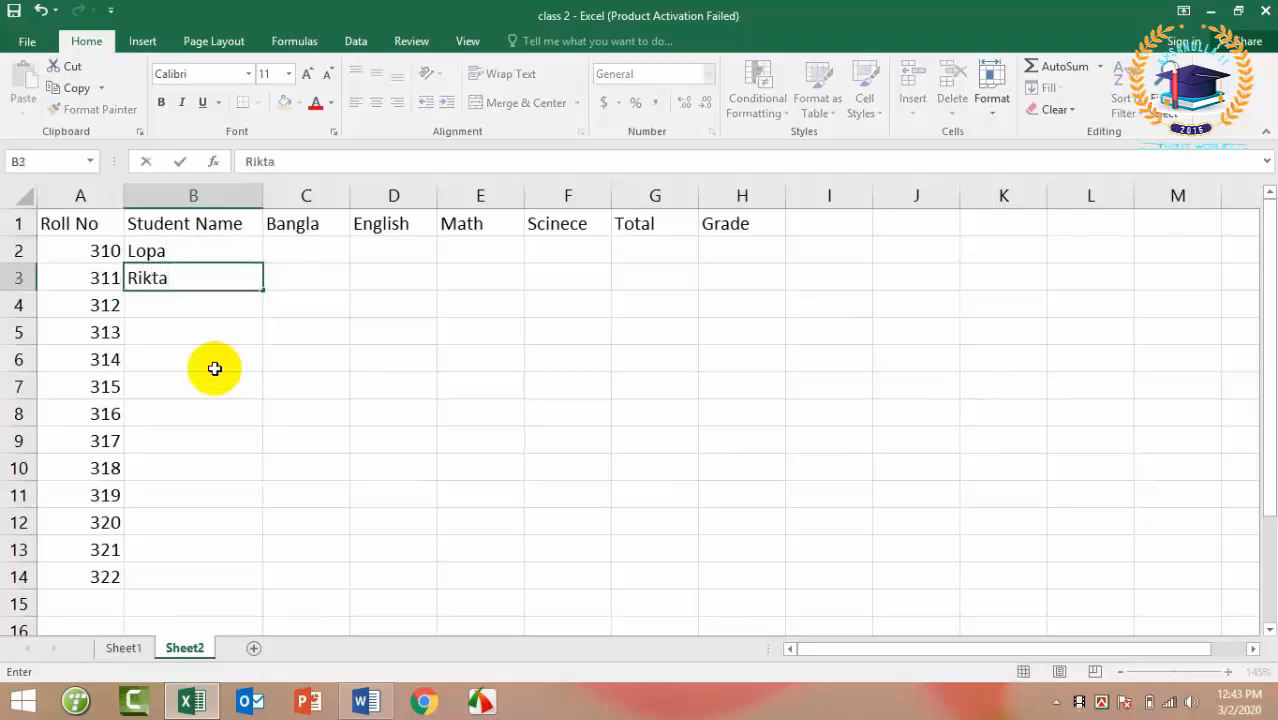
pyautogui.press('Return')
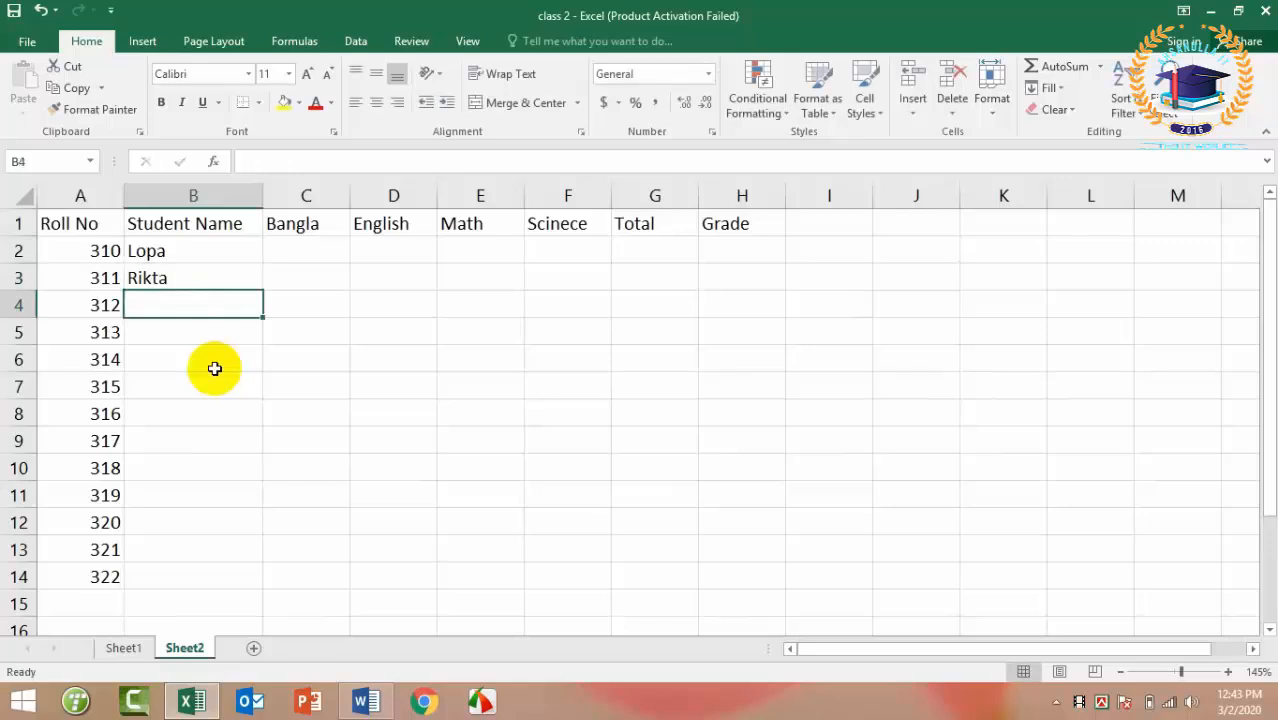
pyautogui.write('Farhan khan')
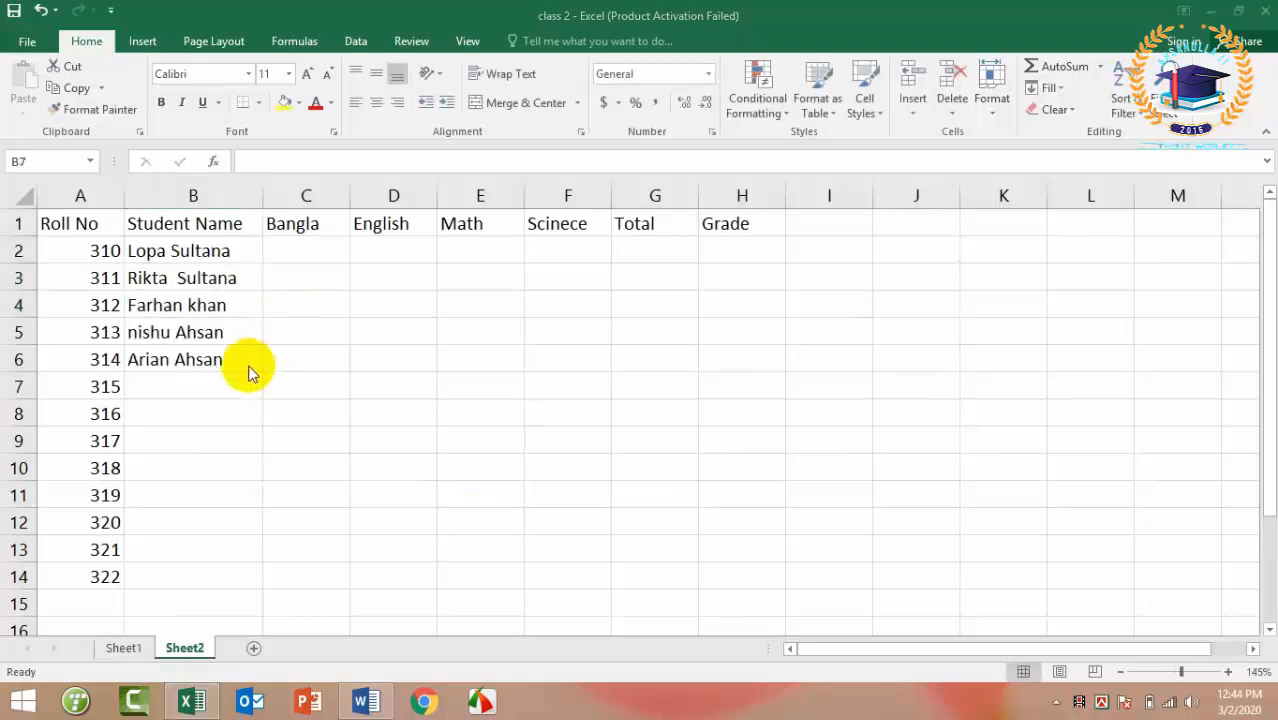
pyautogui.click(222, 380)
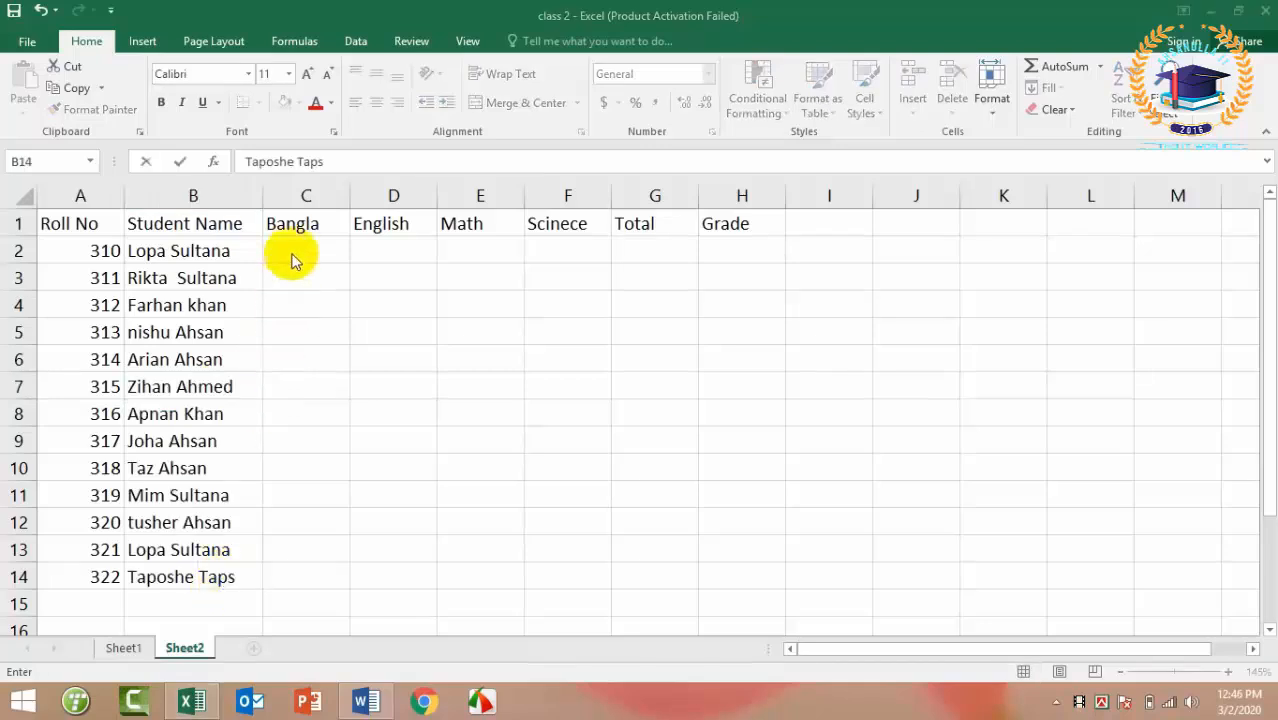
# Enter Bangla marks 5, 5, 5, 4, 3 down column C from C2
pyautogui.click(294, 248)
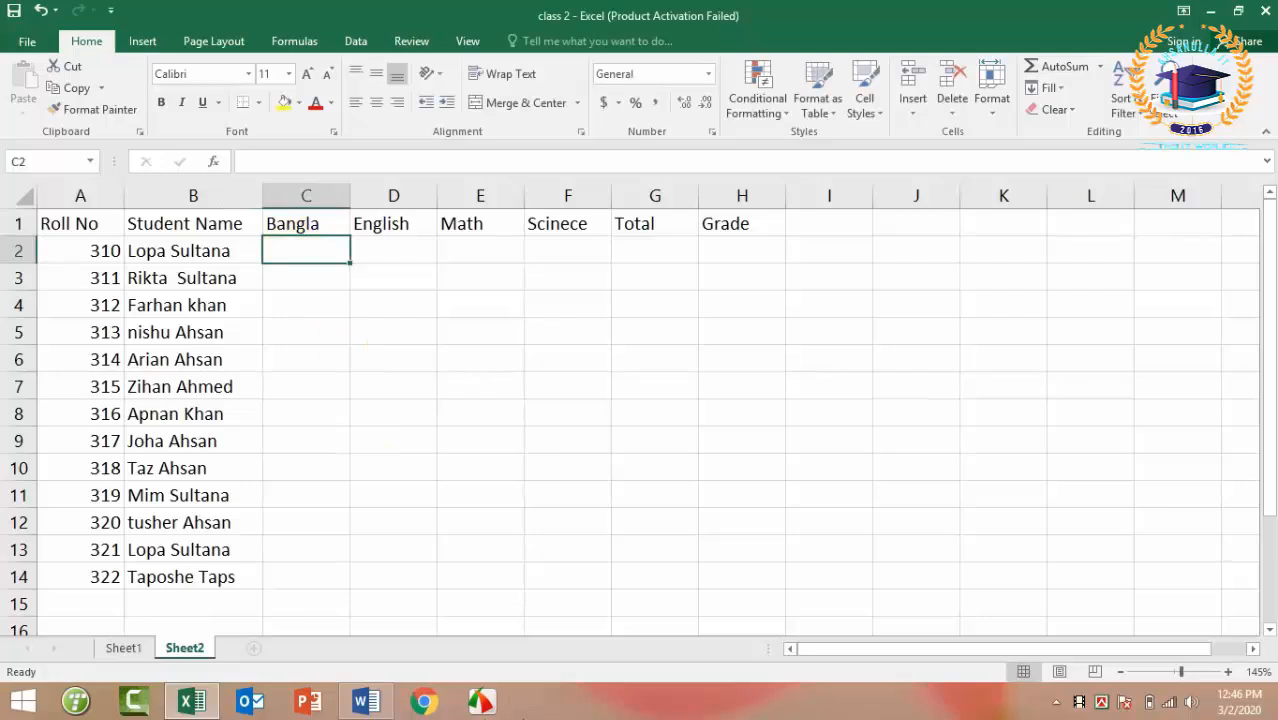
pyautogui.write('5')
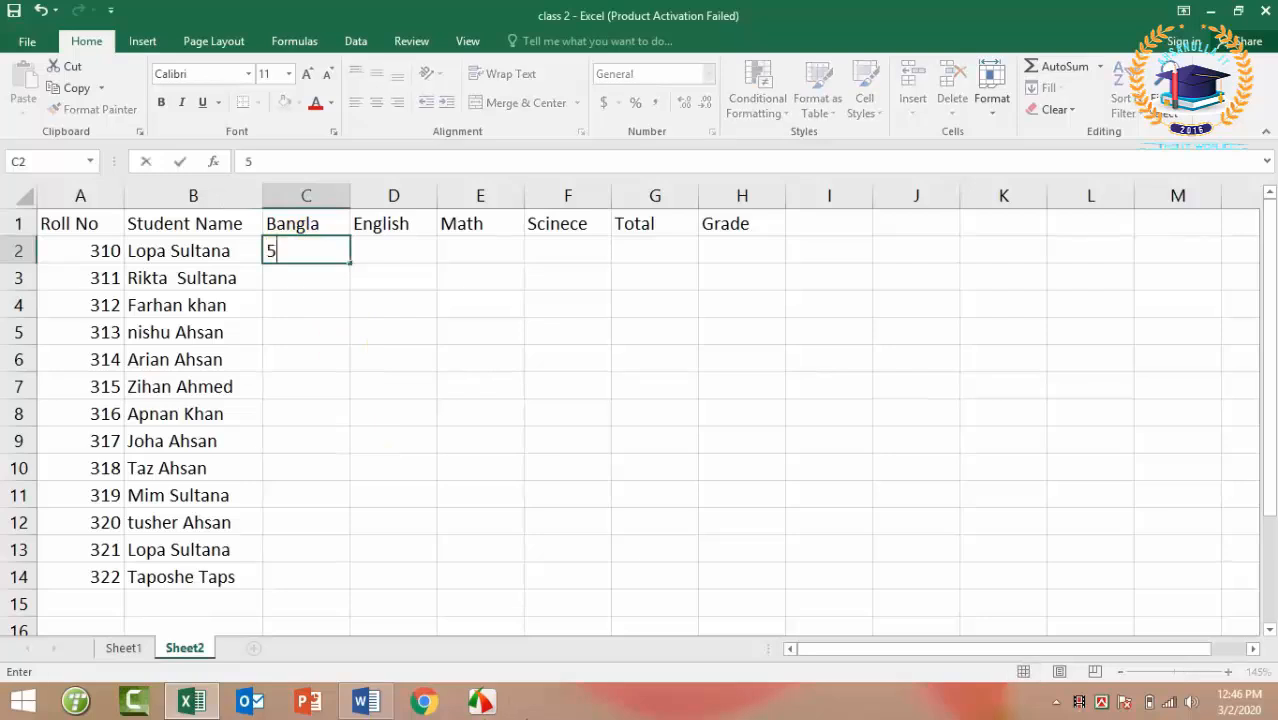
pyautogui.press('Return')
pyautogui.write('5')
pyautogui.press('Return')
pyautogui.write('5')
pyautogui.hotkey('ctrl', 'Return')
pyautogui.press('Return')
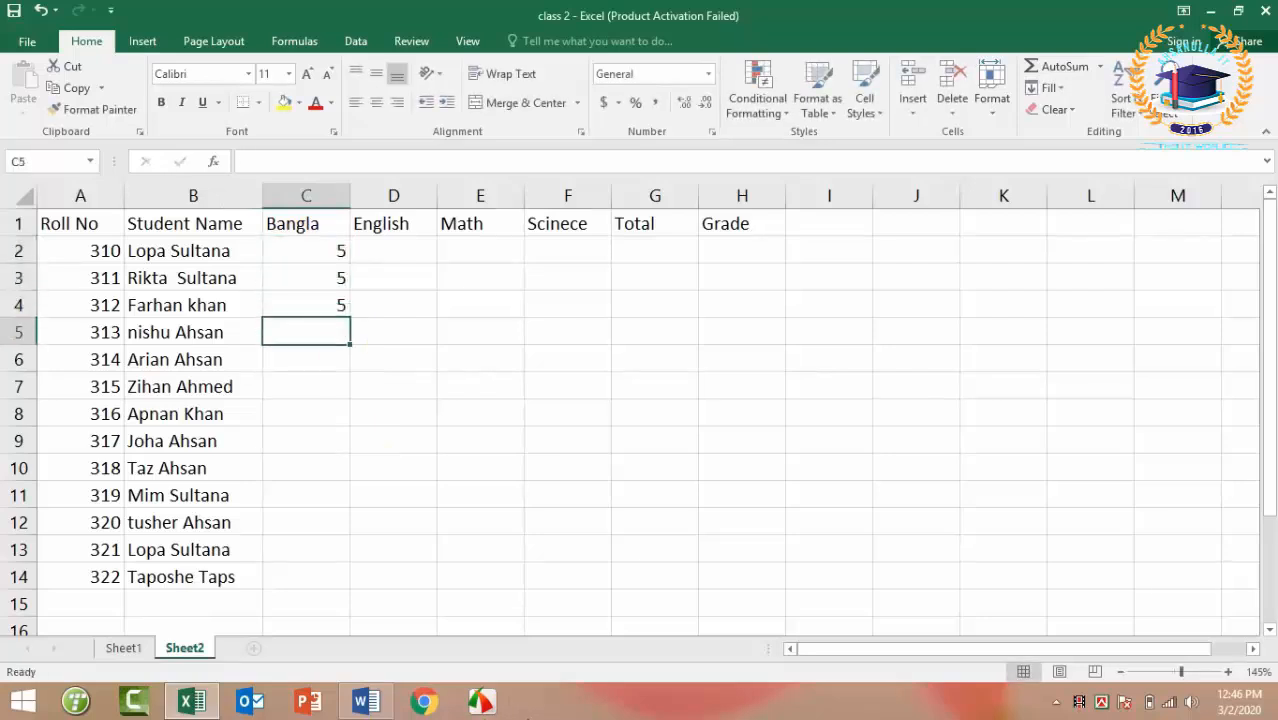
pyautogui.write('4')
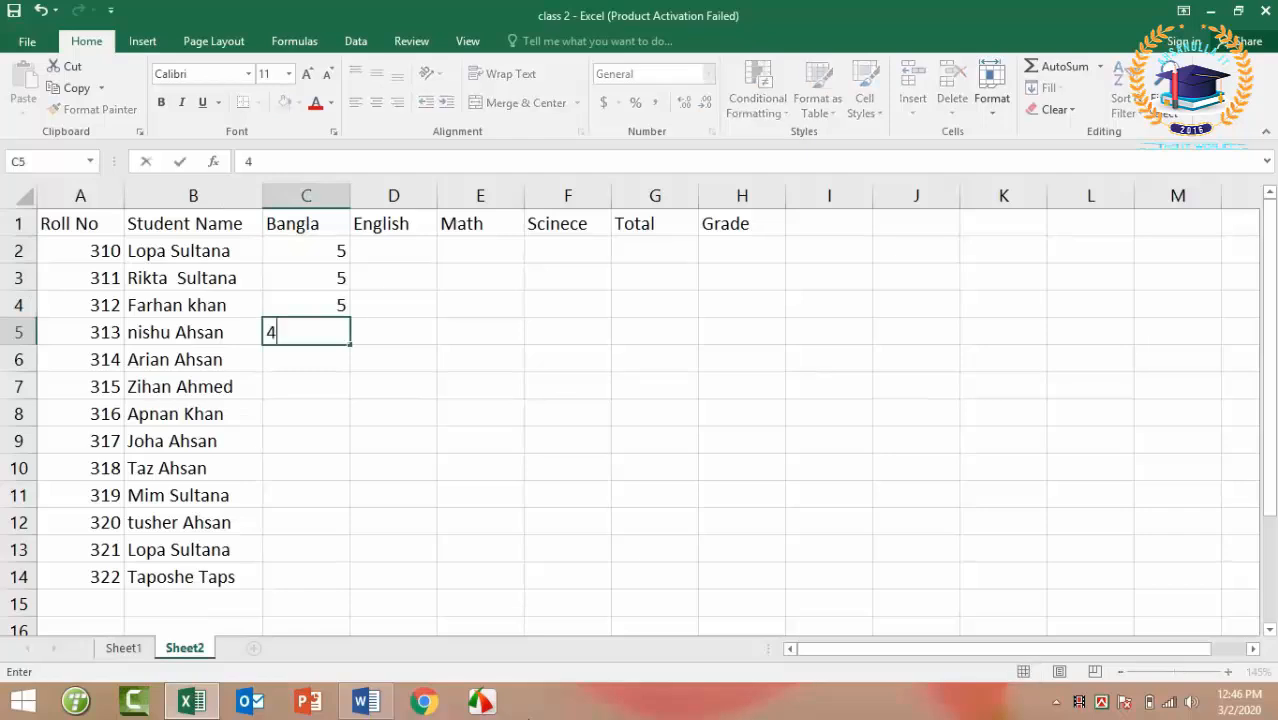
pyautogui.press('Return')
pyautogui.write('3')
pyautogui.press('Return')
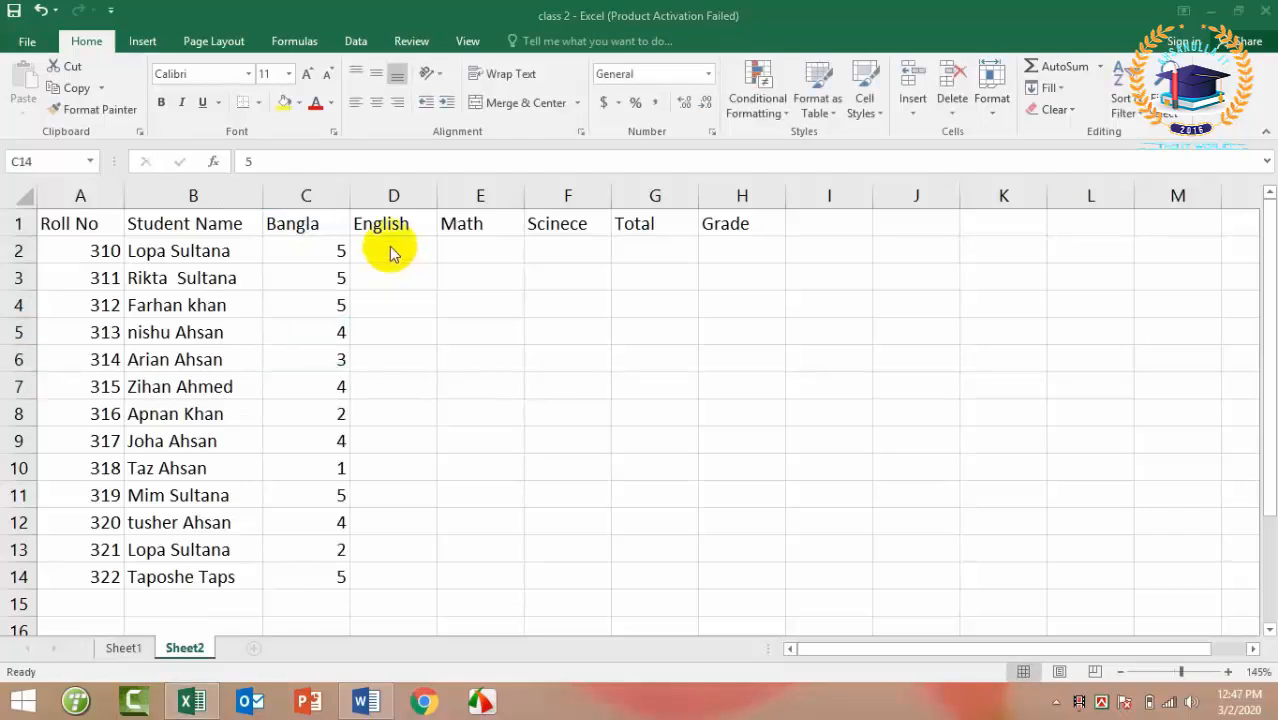
# Enter English marks 4, 5, 6, 5 down column D from D2
pyautogui.click(390, 246)
pyautogui.click(390, 246)
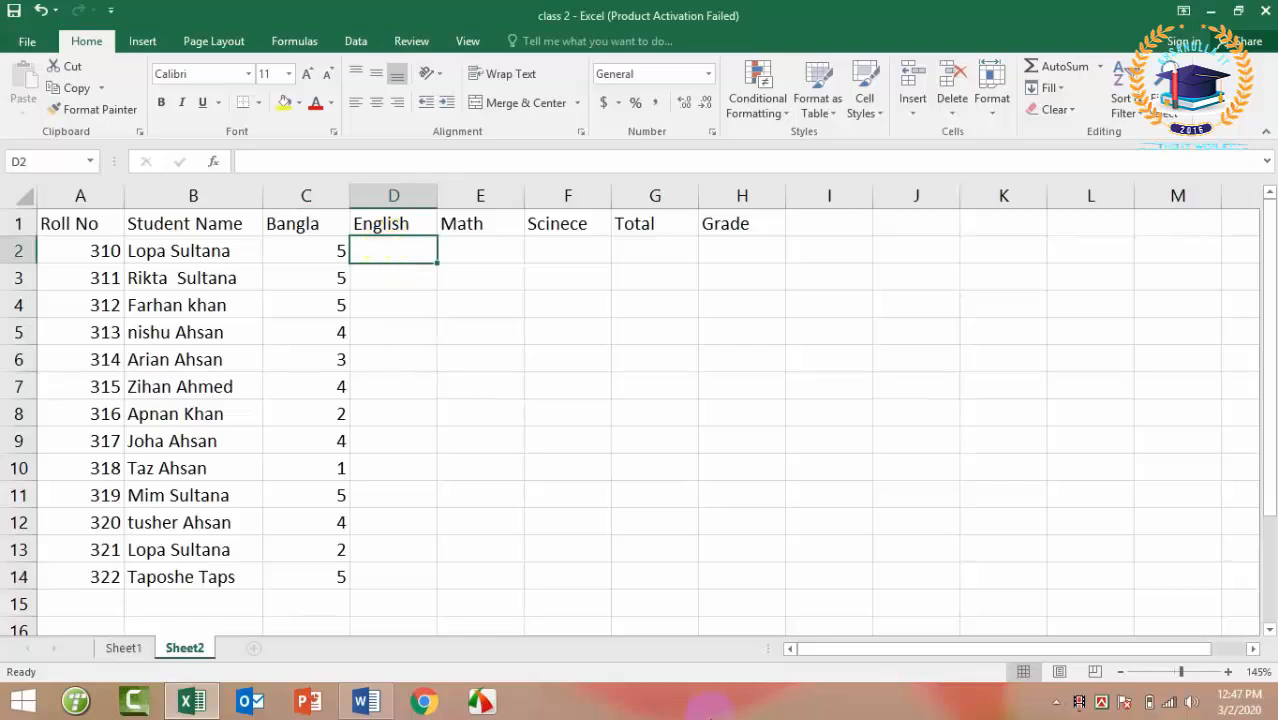
pyautogui.write('4')
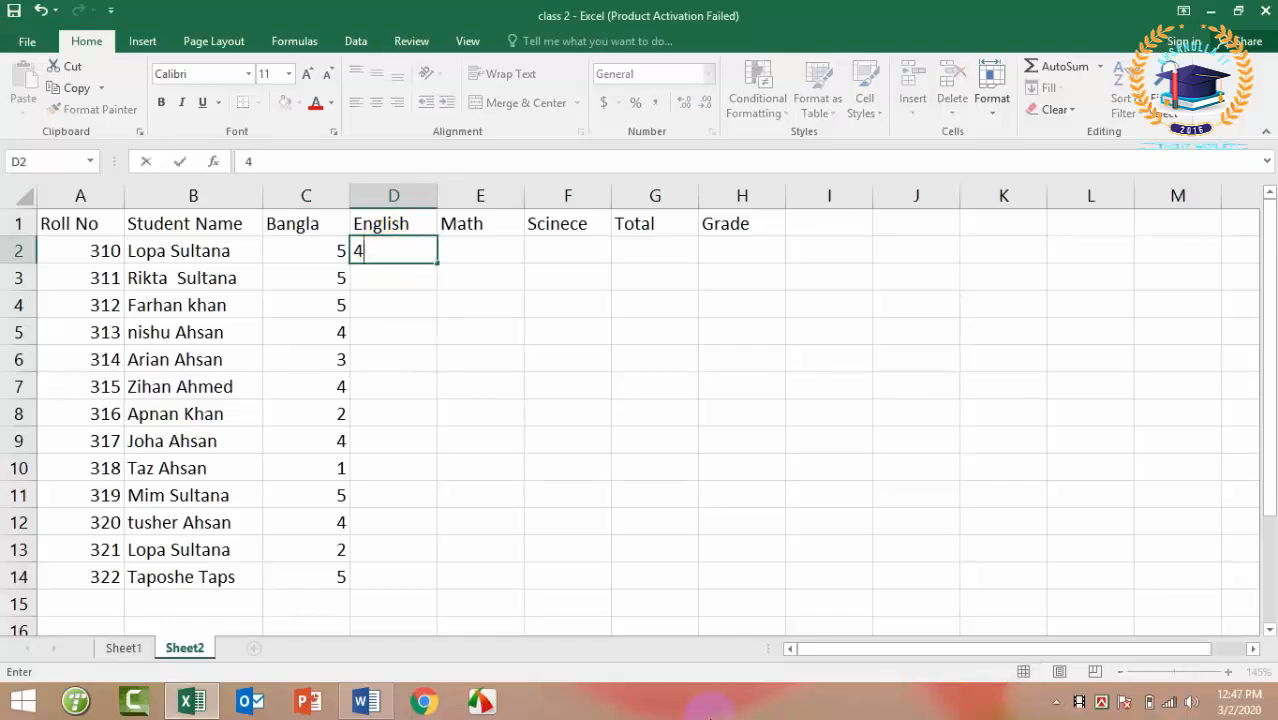
pyautogui.press('Return')
pyautogui.write('5')
pyautogui.press('Return')
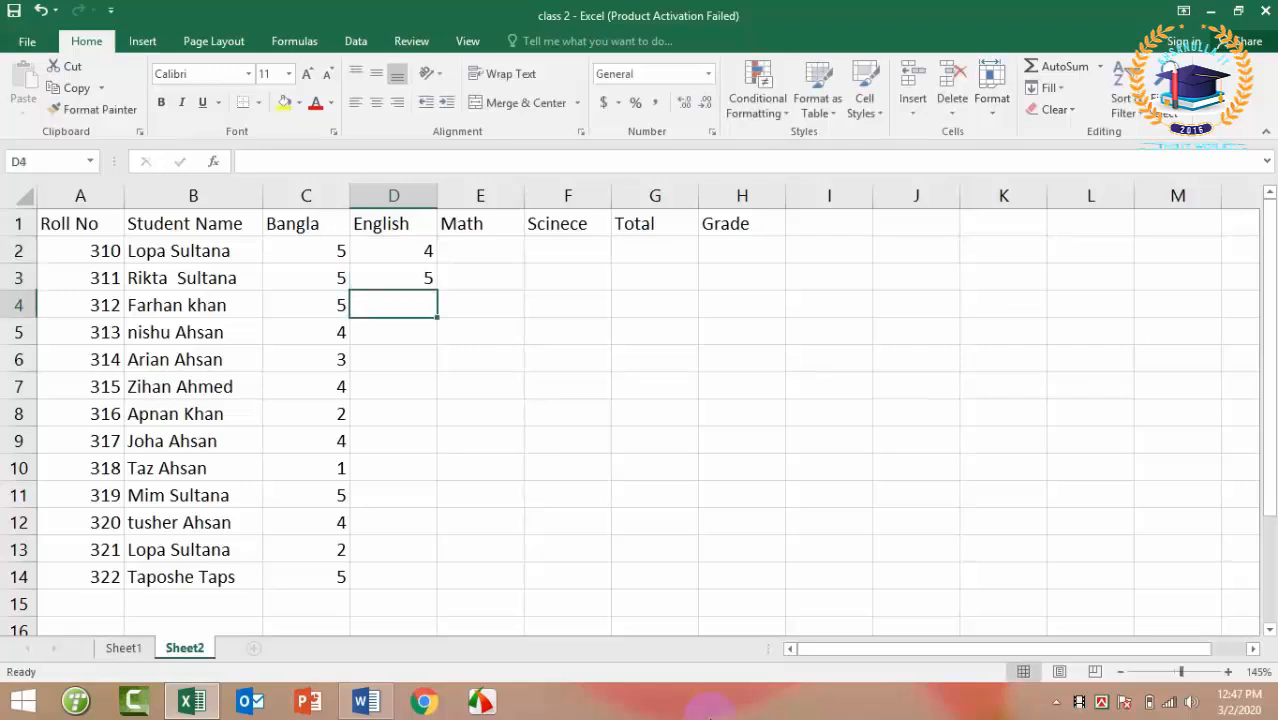
pyautogui.write('6')
pyautogui.press('Return')
pyautogui.write('5')
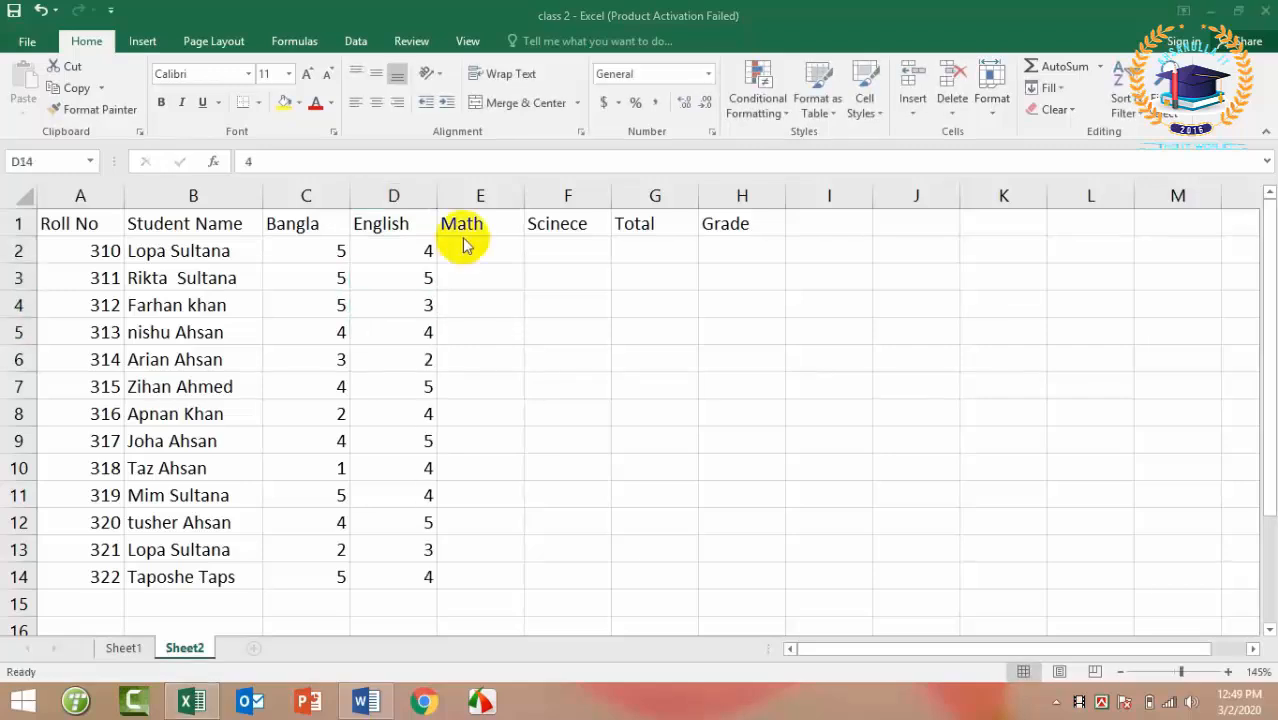
# Enter Math marks 4, 5, 3, 2, 1, 3, 5, 4, 2, 1, 5, 2, 4 in E2:E14
pyautogui.click(464, 248)
pyautogui.write('4')
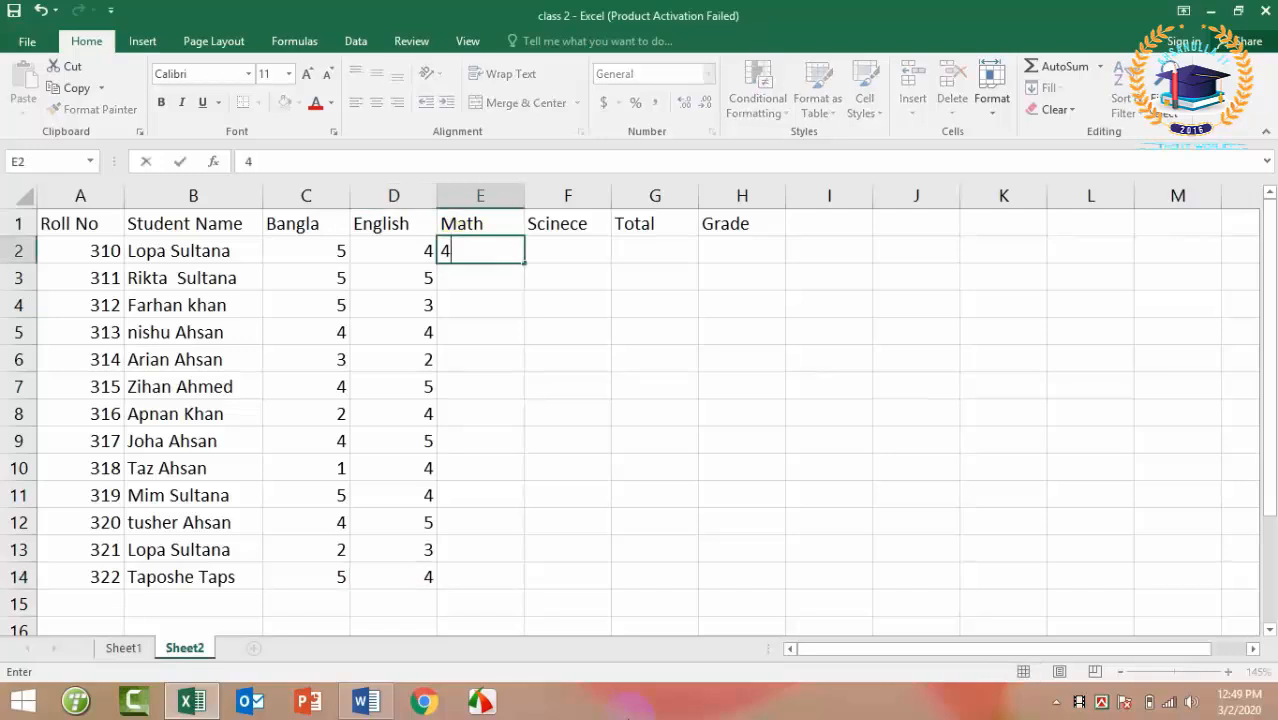
pyautogui.press('Return')
pyautogui.write('5')
pyautogui.press('Return')
pyautogui.write('3')
pyautogui.press('Return')
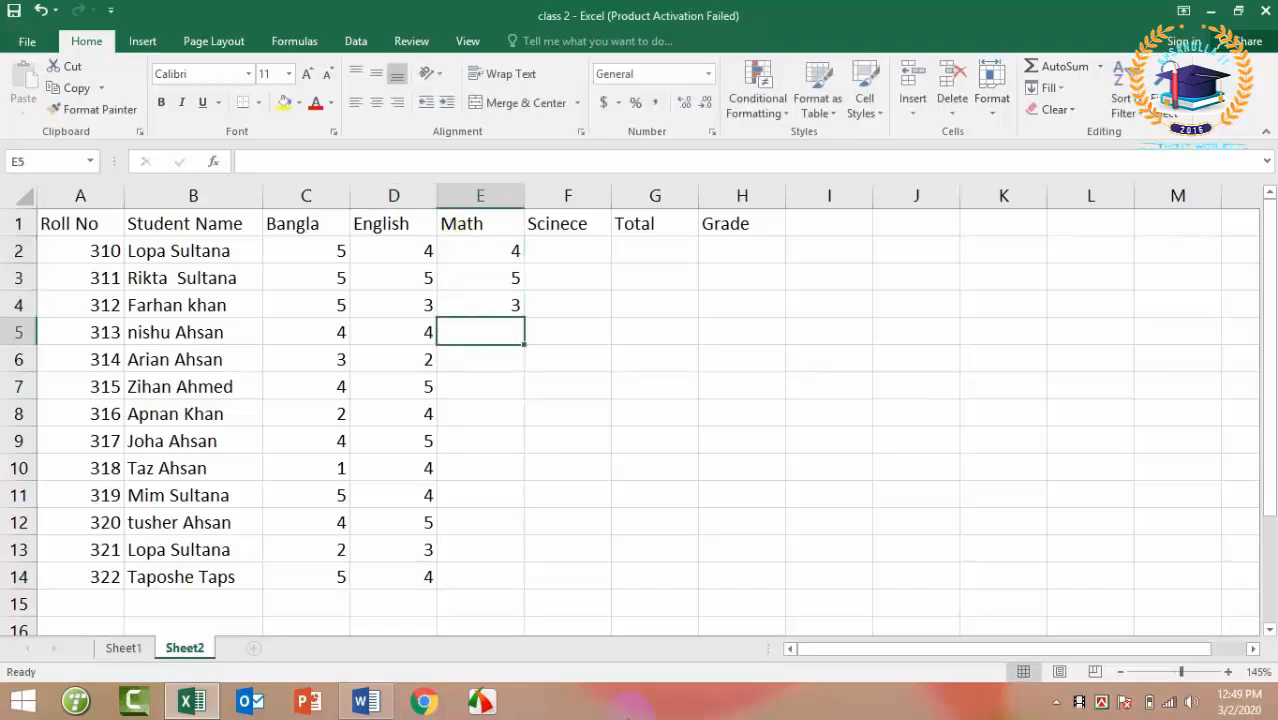
pyautogui.write('2')
pyautogui.press('Return')
pyautogui.write('1')
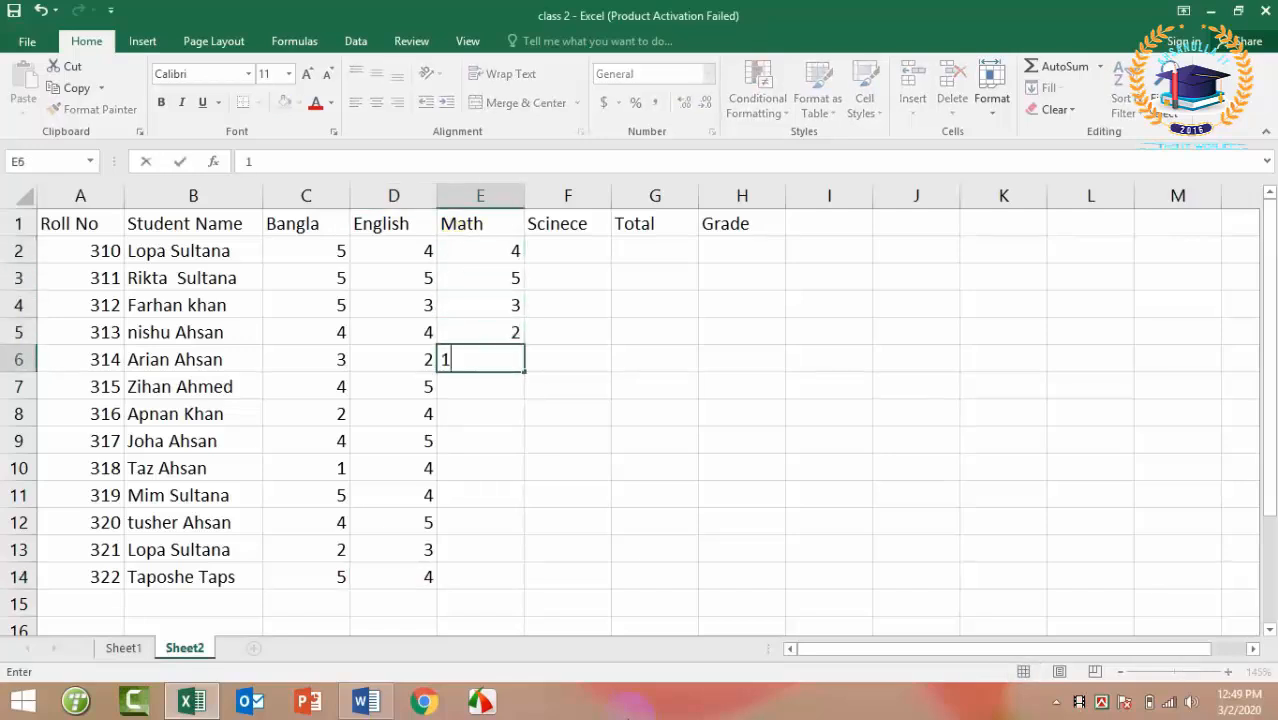
pyautogui.press('Return')
pyautogui.write('3')
pyautogui.press('Return')
pyautogui.write('5')
pyautogui.press('Return')
pyautogui.write('4')
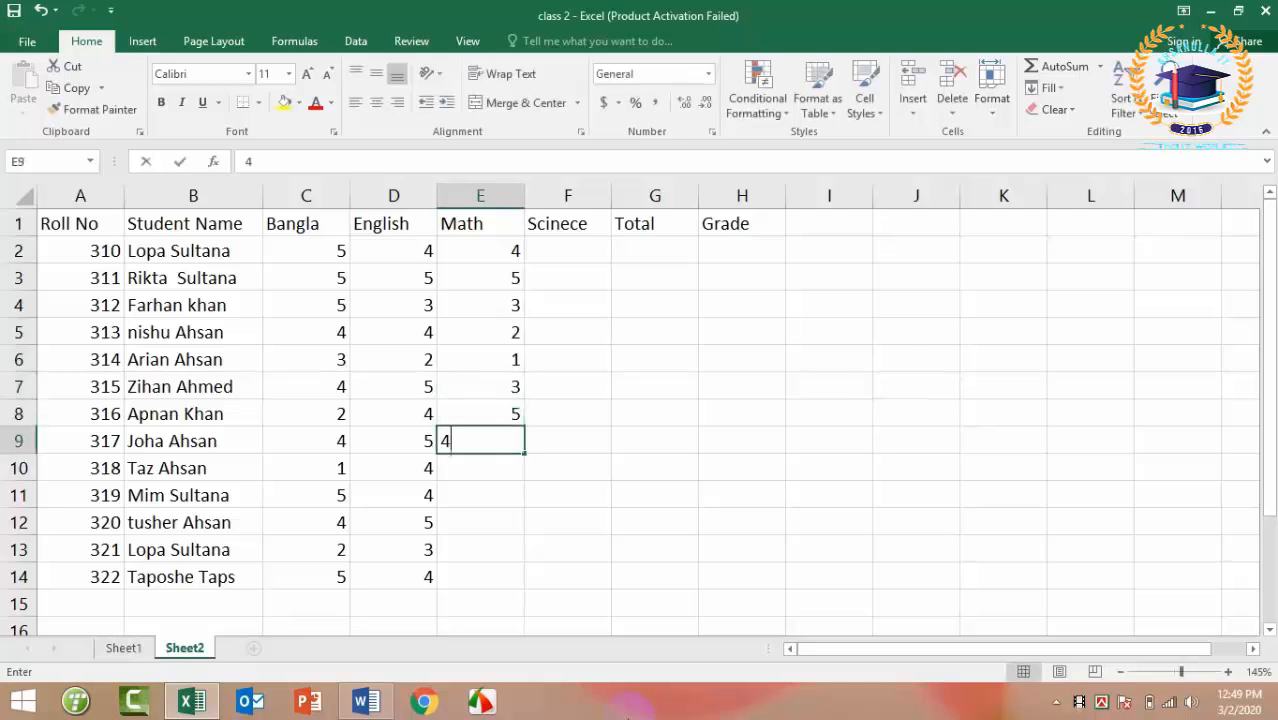
pyautogui.press('Return')
pyautogui.write('2')
pyautogui.press('Return')
pyautogui.write('1')
pyautogui.press('Return')
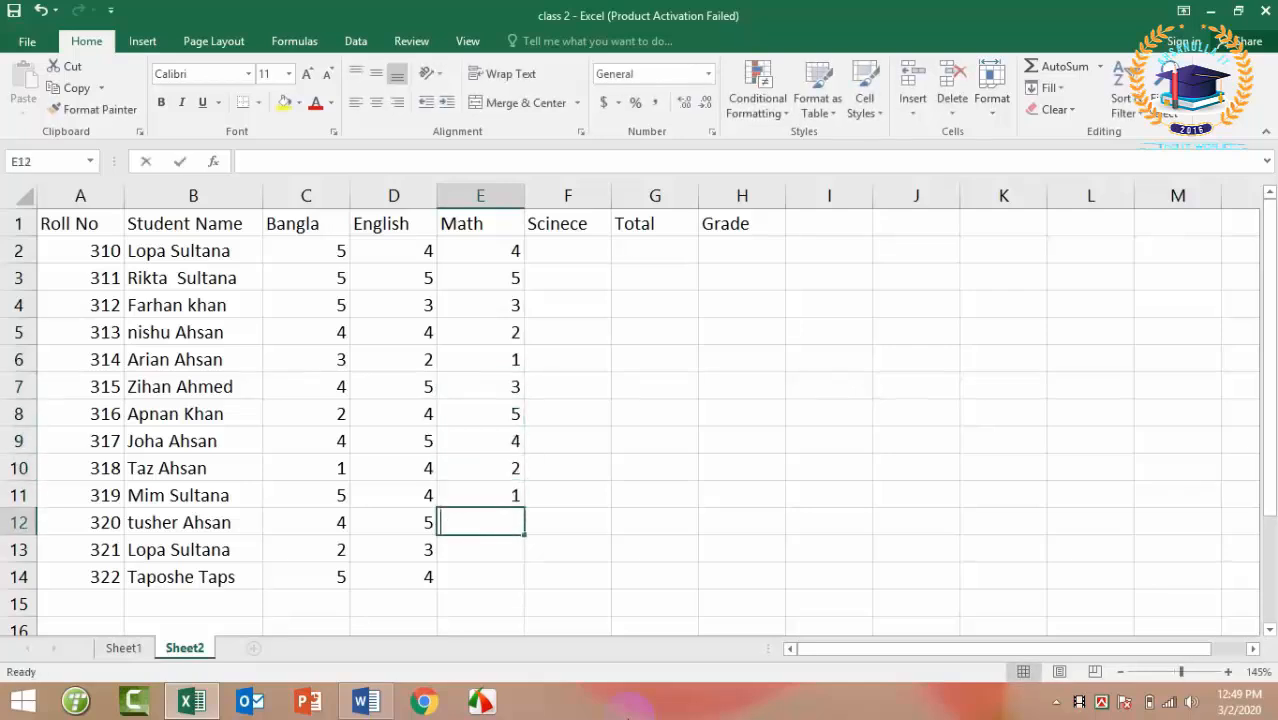
pyautogui.write('5')
pyautogui.write('2')
pyautogui.press('Return')
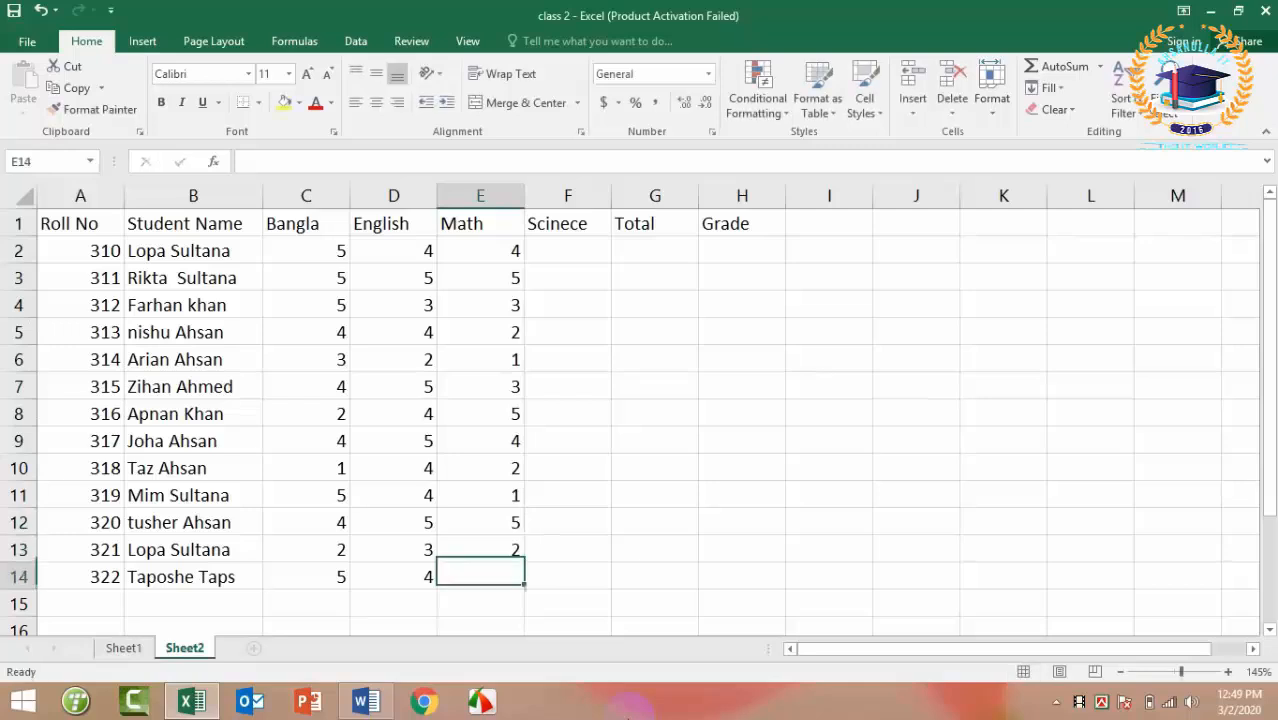
pyautogui.write('4')
pyautogui.press('Tab')
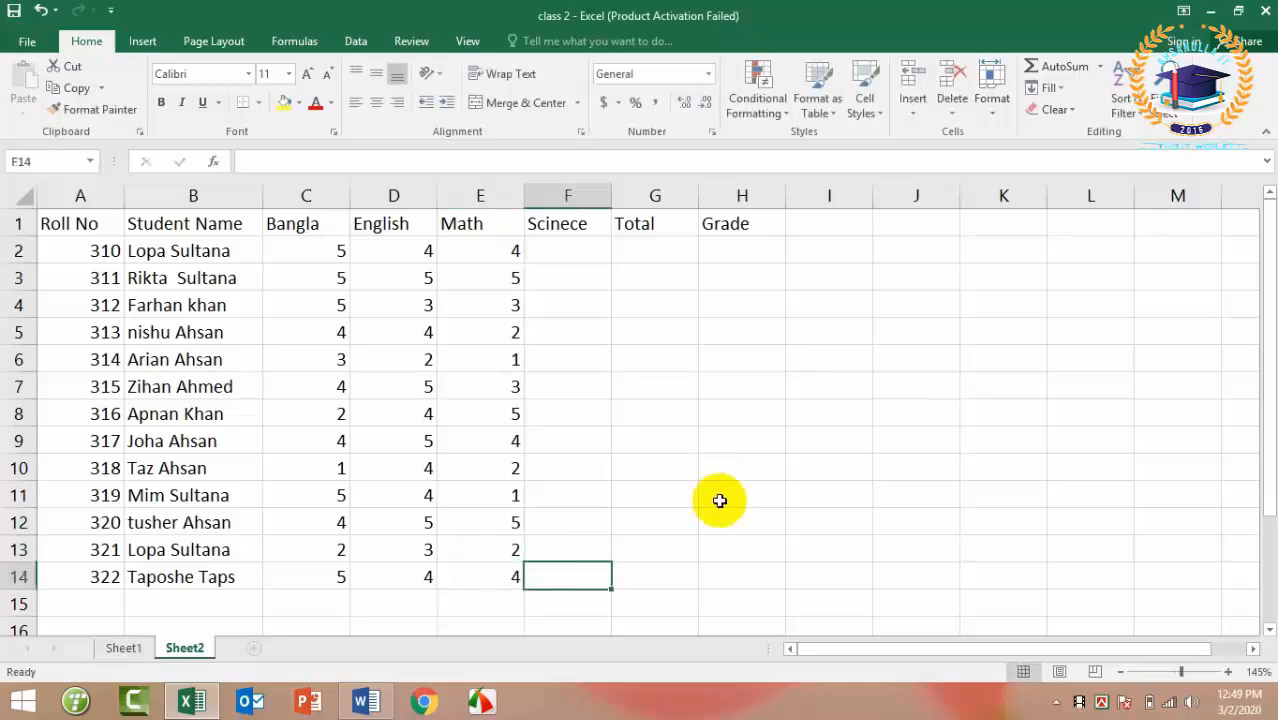
# Enter Science marks 4, 5, 2, 3, 4, 5, 2, 1, 4, 5, 2, 3, 4 in F2:F14
pyautogui.click(579, 254)
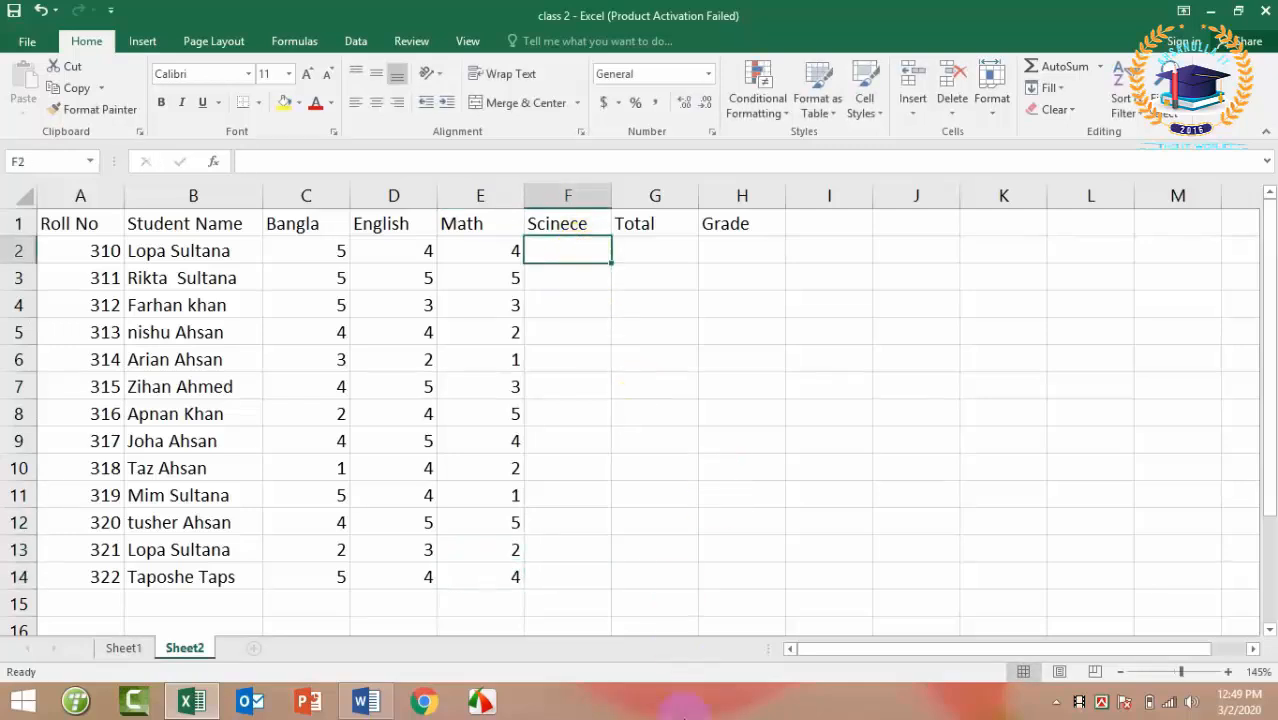
pyautogui.write('4')
pyautogui.press('Return')
pyautogui.write('5')
pyautogui.press('Return')
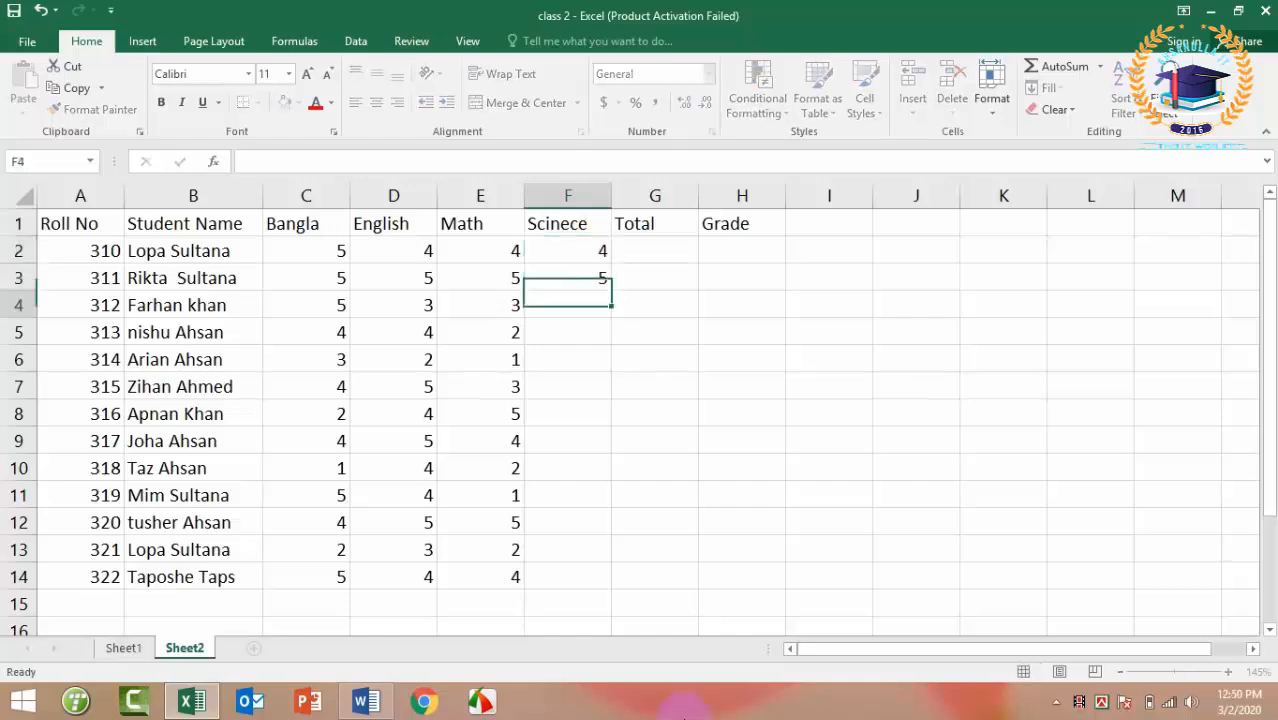
pyautogui.write('2')
pyautogui.press('Return')
pyautogui.write('3')
pyautogui.press('Return')
pyautogui.write('4')
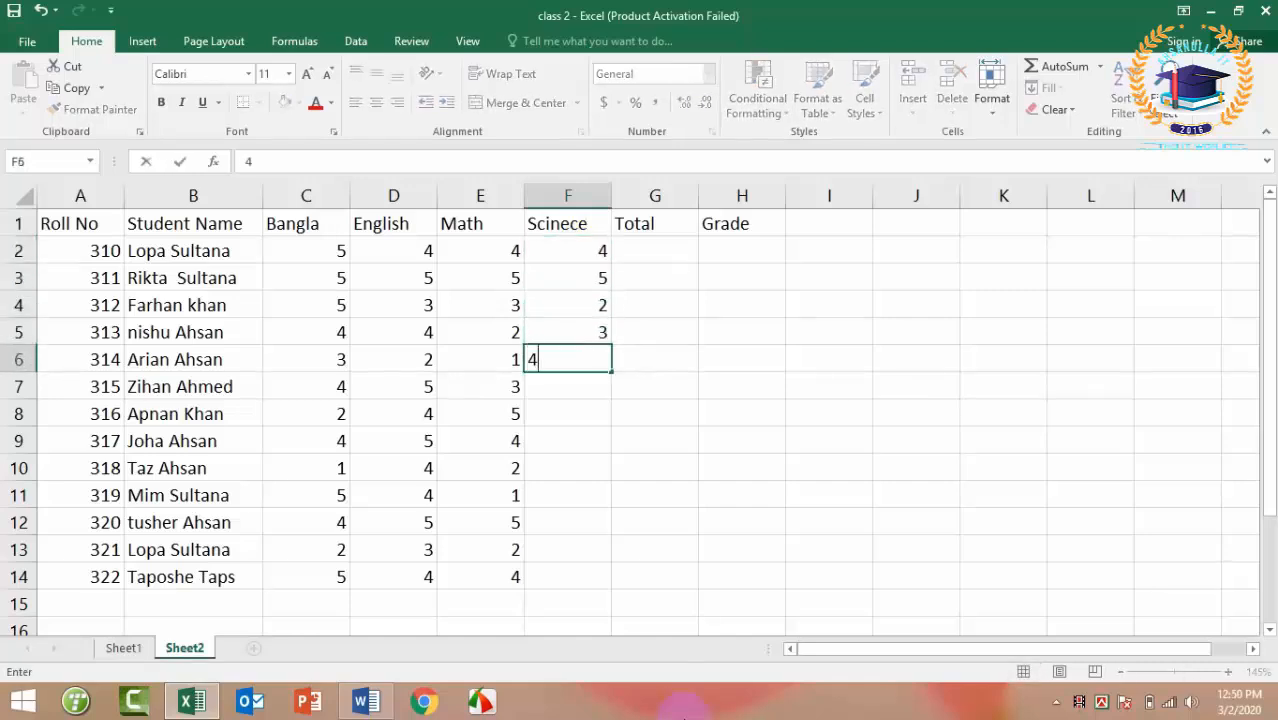
pyautogui.press('Return')
pyautogui.write('5')
pyautogui.press('Return')
pyautogui.write('2')
pyautogui.press('Return')
pyautogui.write('1')
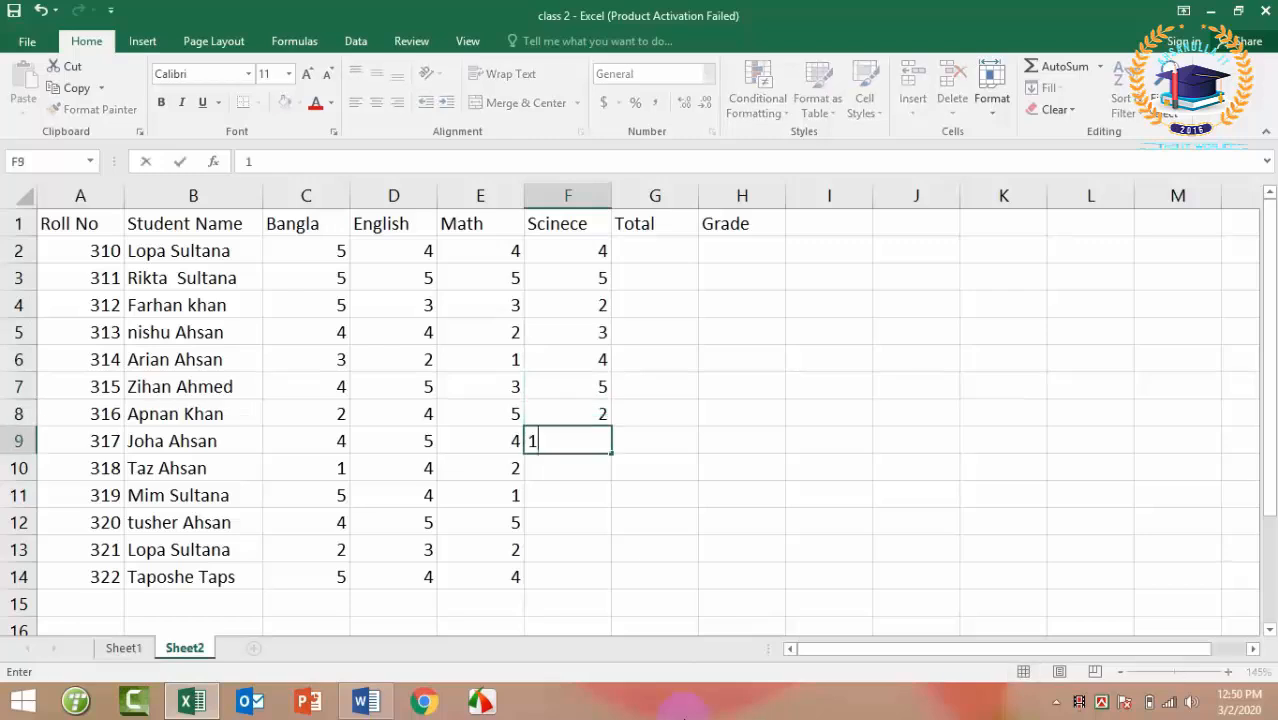
pyautogui.press('Return')
pyautogui.write('4')
pyautogui.press('Return')
pyautogui.write('5')
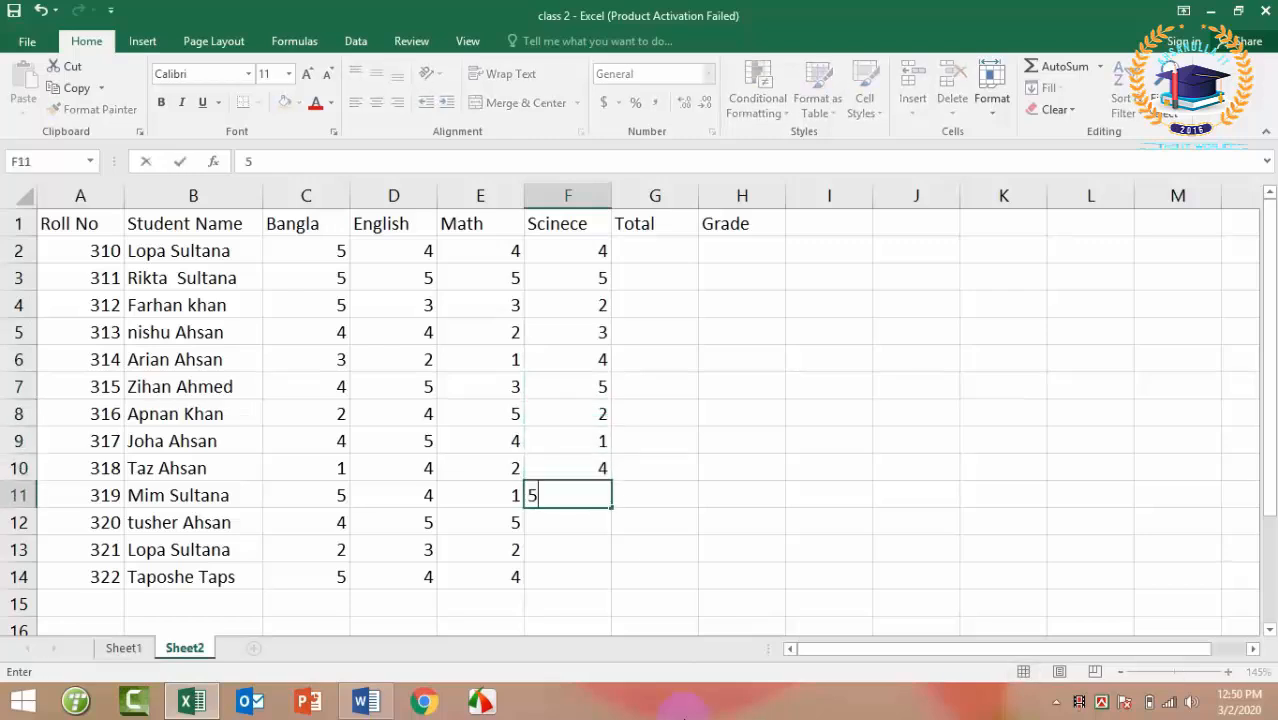
pyautogui.press('Return')
pyautogui.write('2')
pyautogui.press('Return')
pyautogui.write('3')
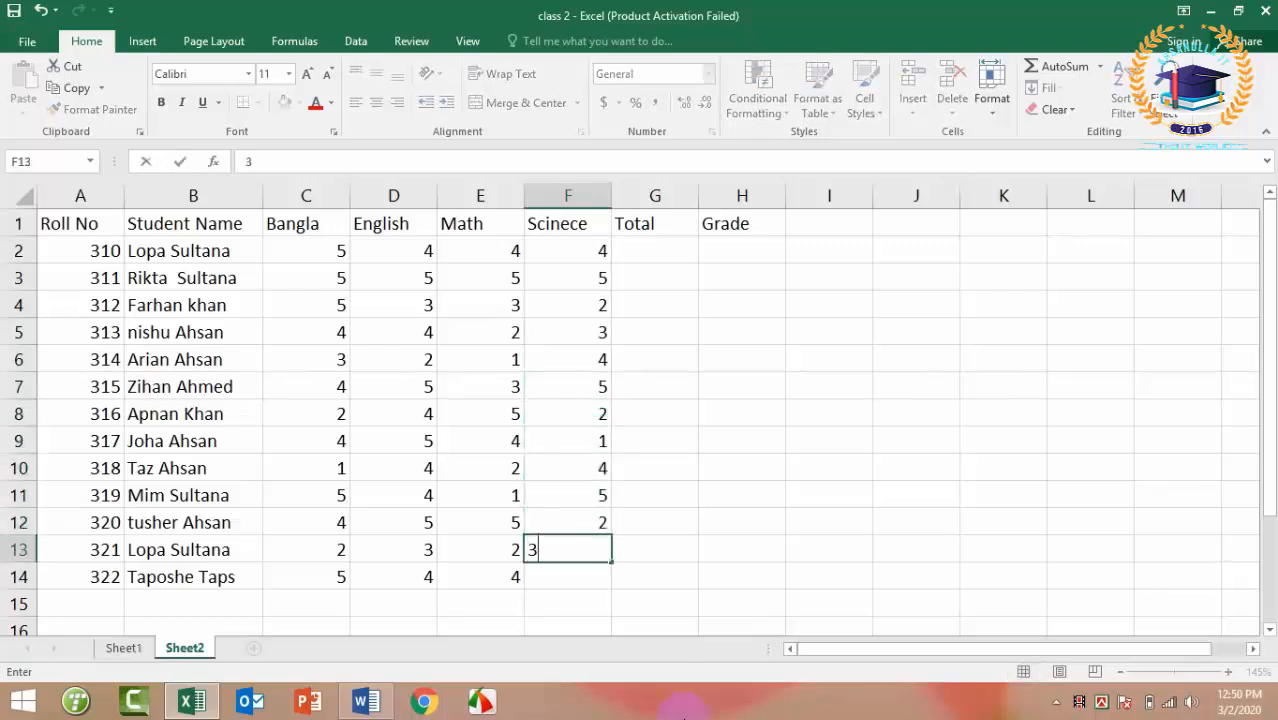
pyautogui.press('Return')
pyautogui.write('4')
pyautogui.press('Return')
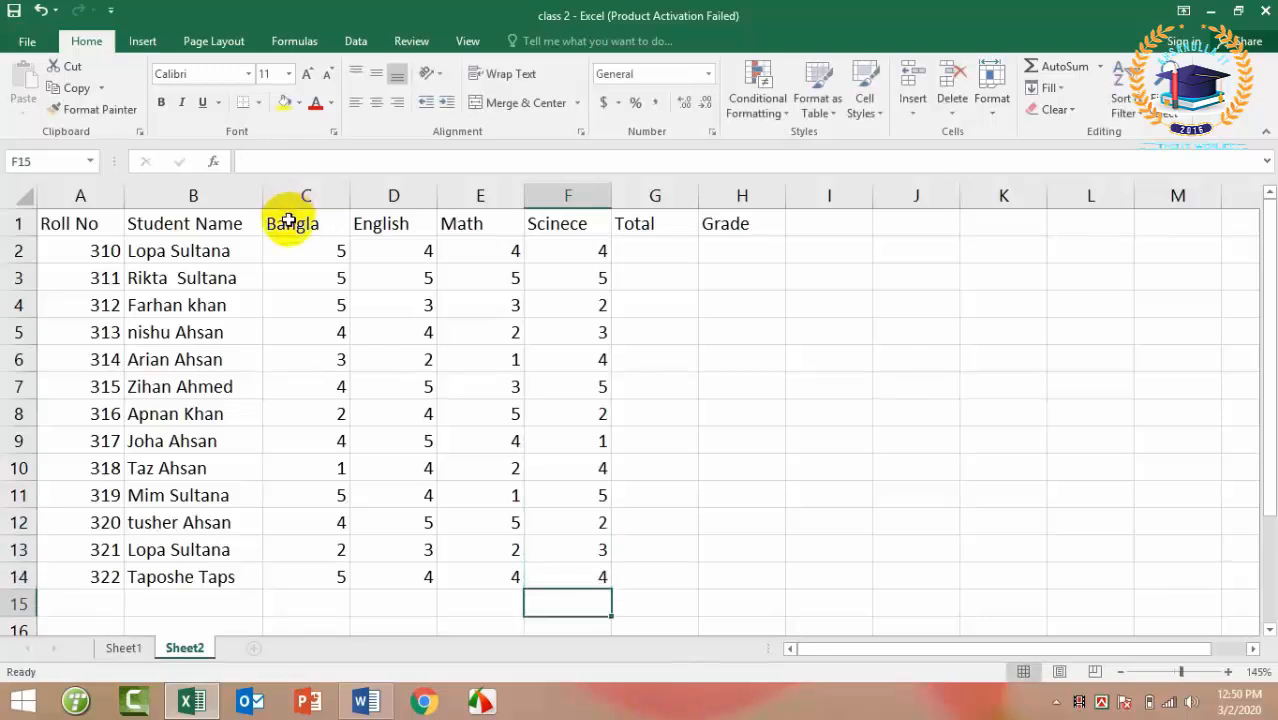
# Select the first Total cell G2 and its formula bar, ending back on G2
pyautogui.click(647, 252)
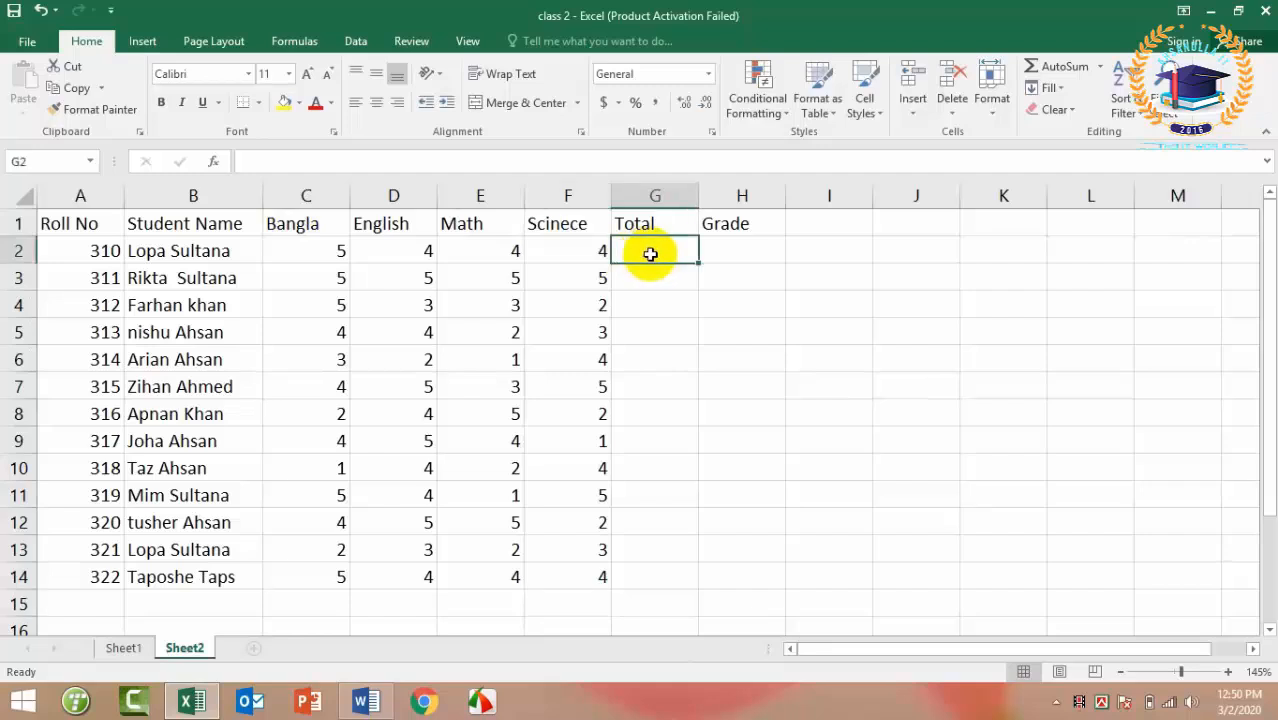
pyautogui.click(312, 158)
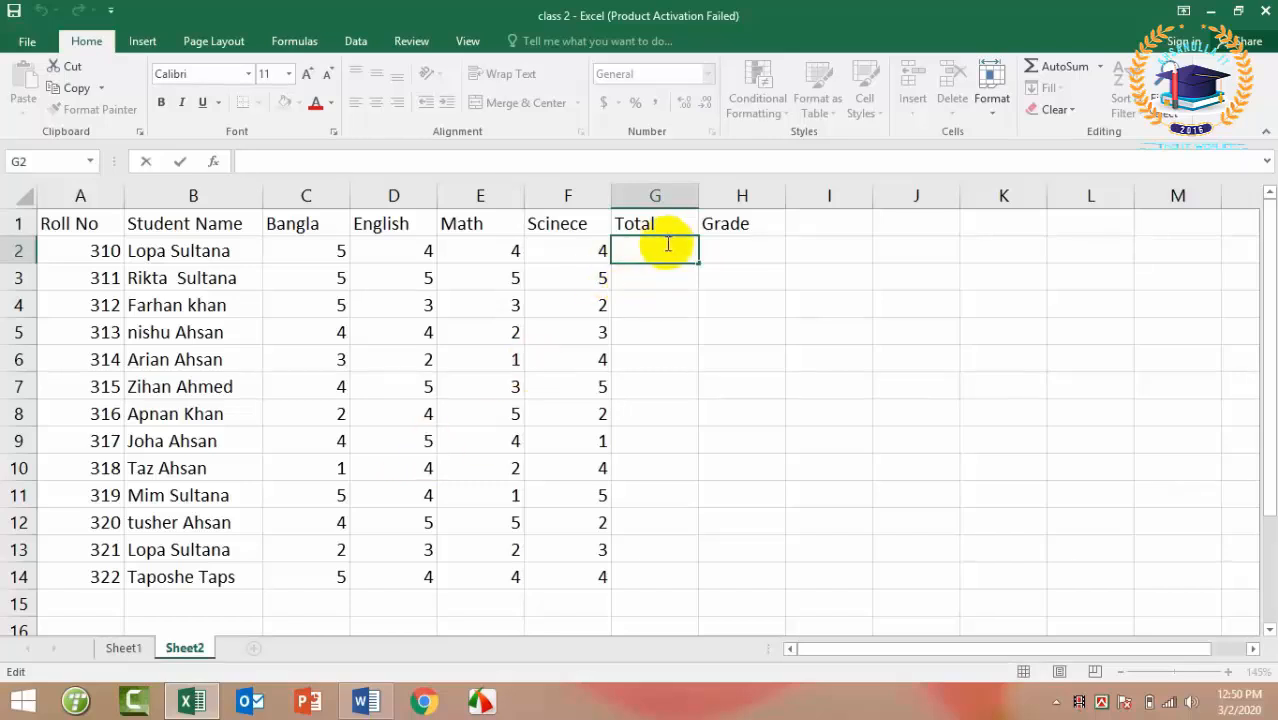
pyautogui.click(731, 250)
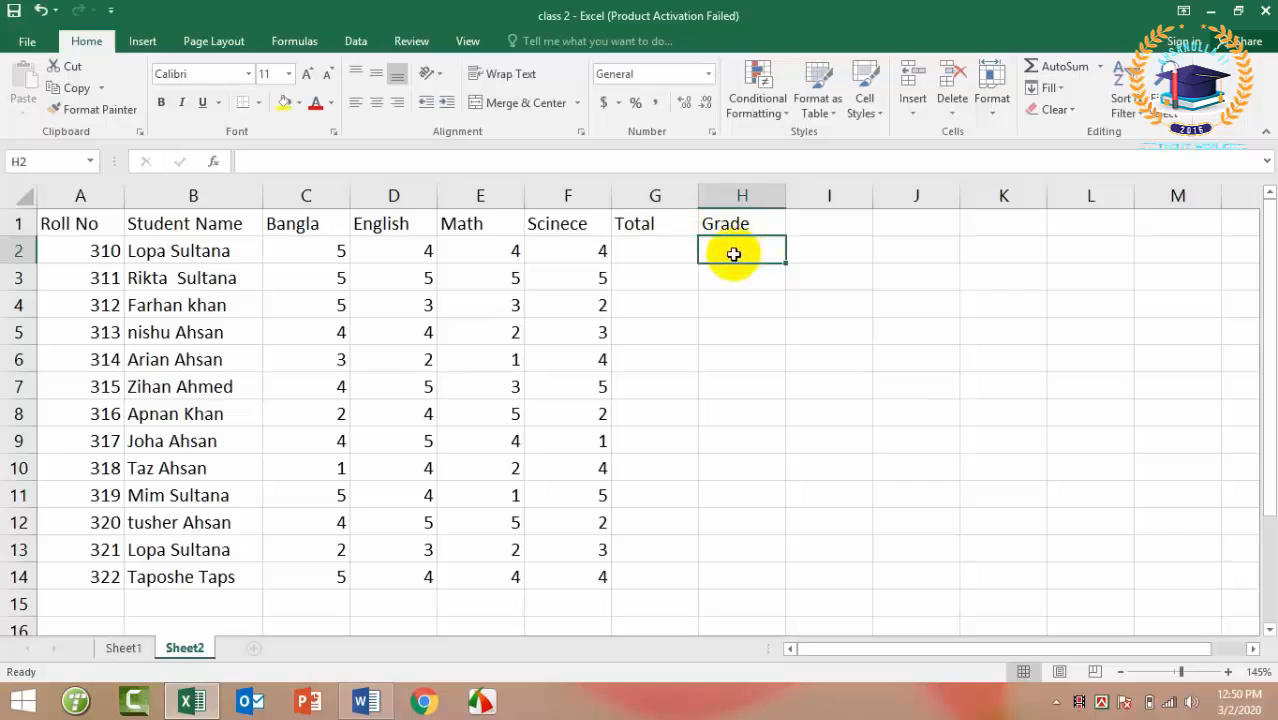
pyautogui.click(658, 249)
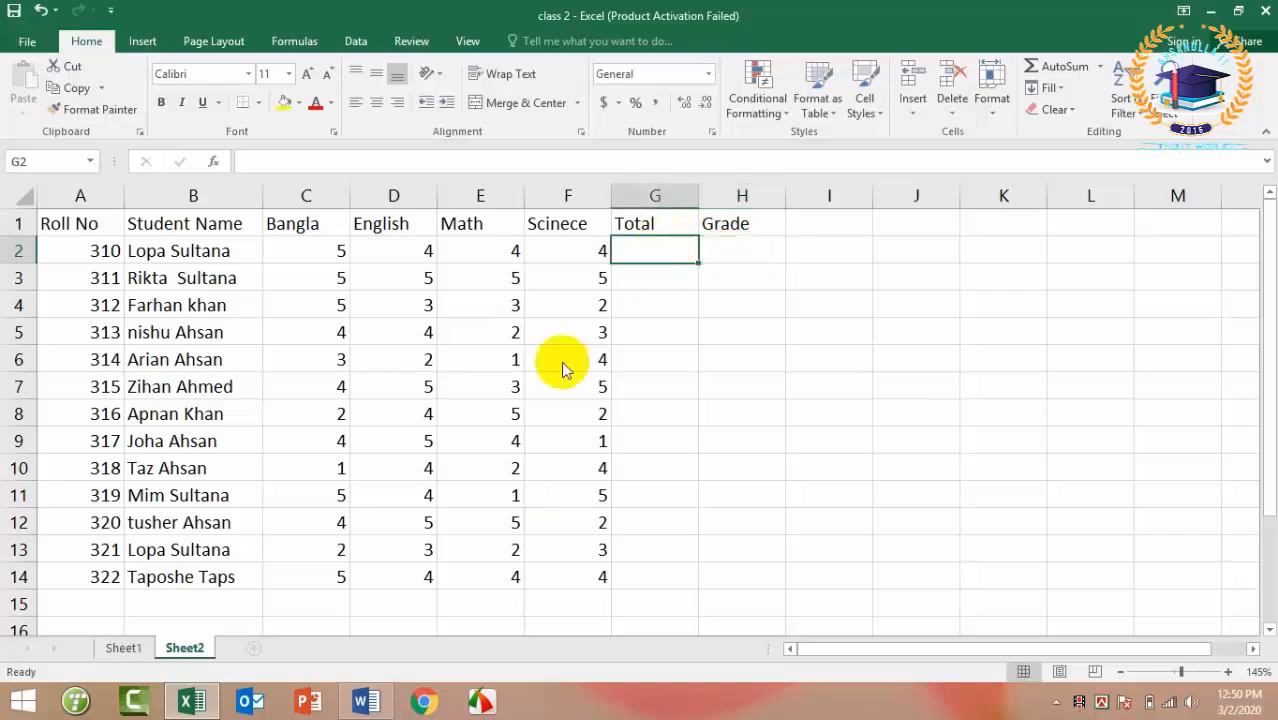
# Check Word's reference IF formulas for Total and Grade, then begin G2's formula in Excel
pyautogui.click(383, 708)
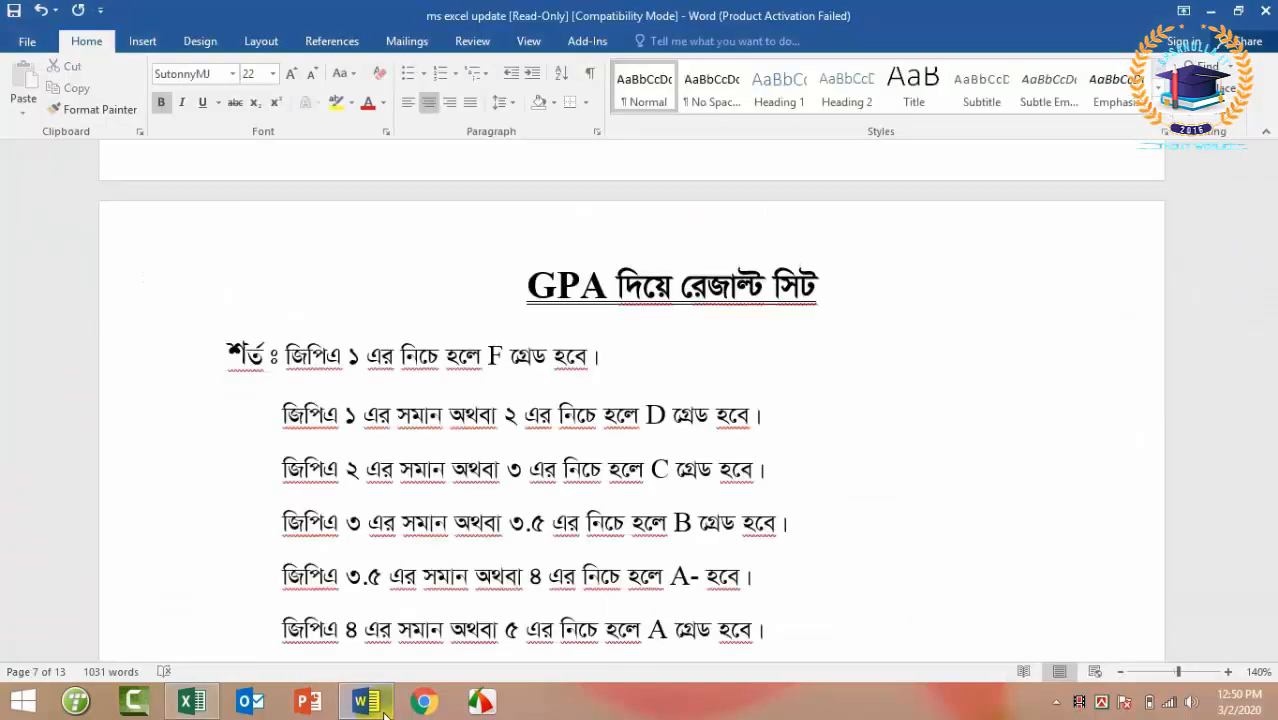
pyautogui.scroll(-15, 805, 522)
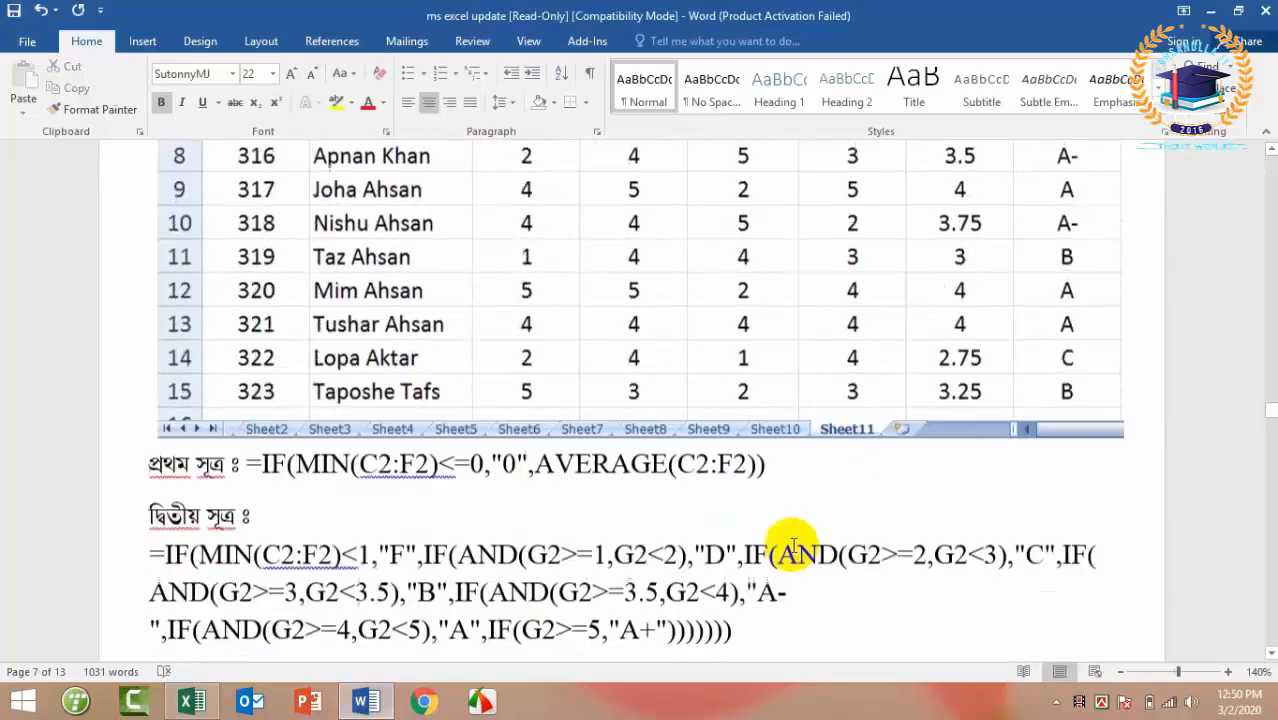
pyautogui.scroll(-3, 790, 548)
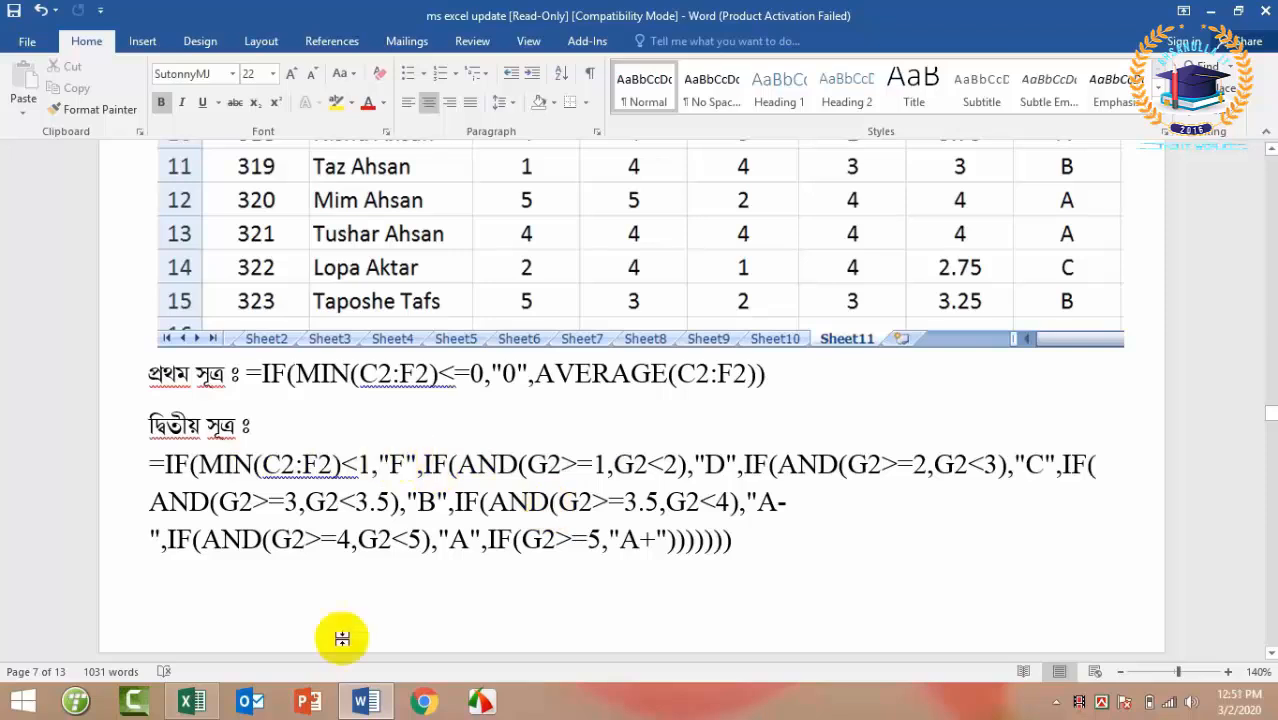
pyautogui.click(368, 700)
pyautogui.click(400, 158)
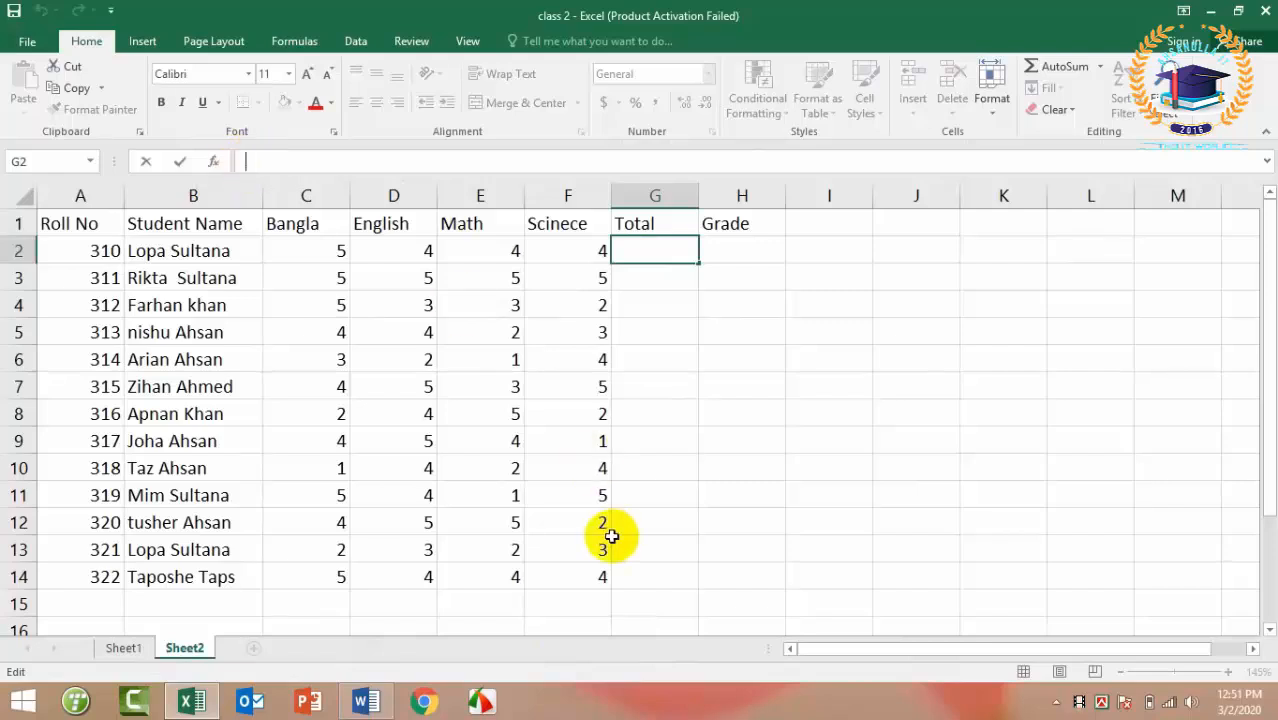
# Enter the Total formula =IF(MIN(C2:F2)<=0,"0",AVERAGE(C2:F2)) in G2's formula bar
pyautogui.write('=IF(MIN(C2:F2)<=0,')
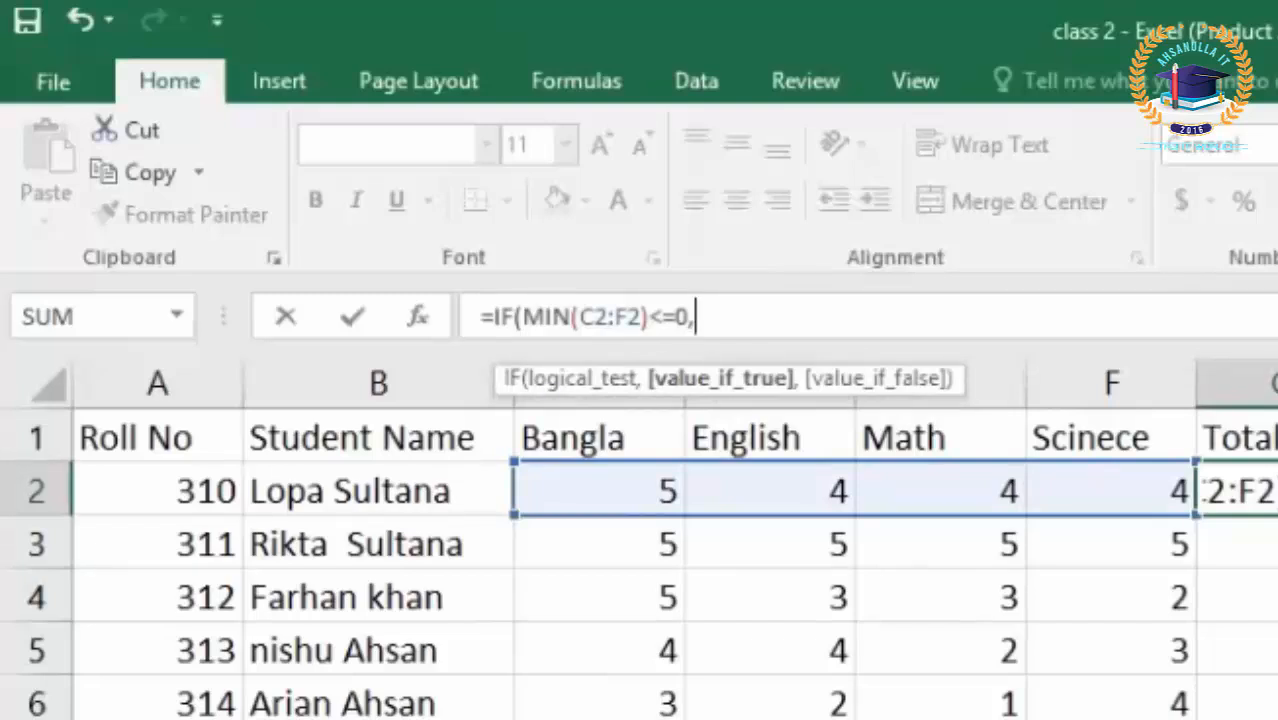
pyautogui.write('"')
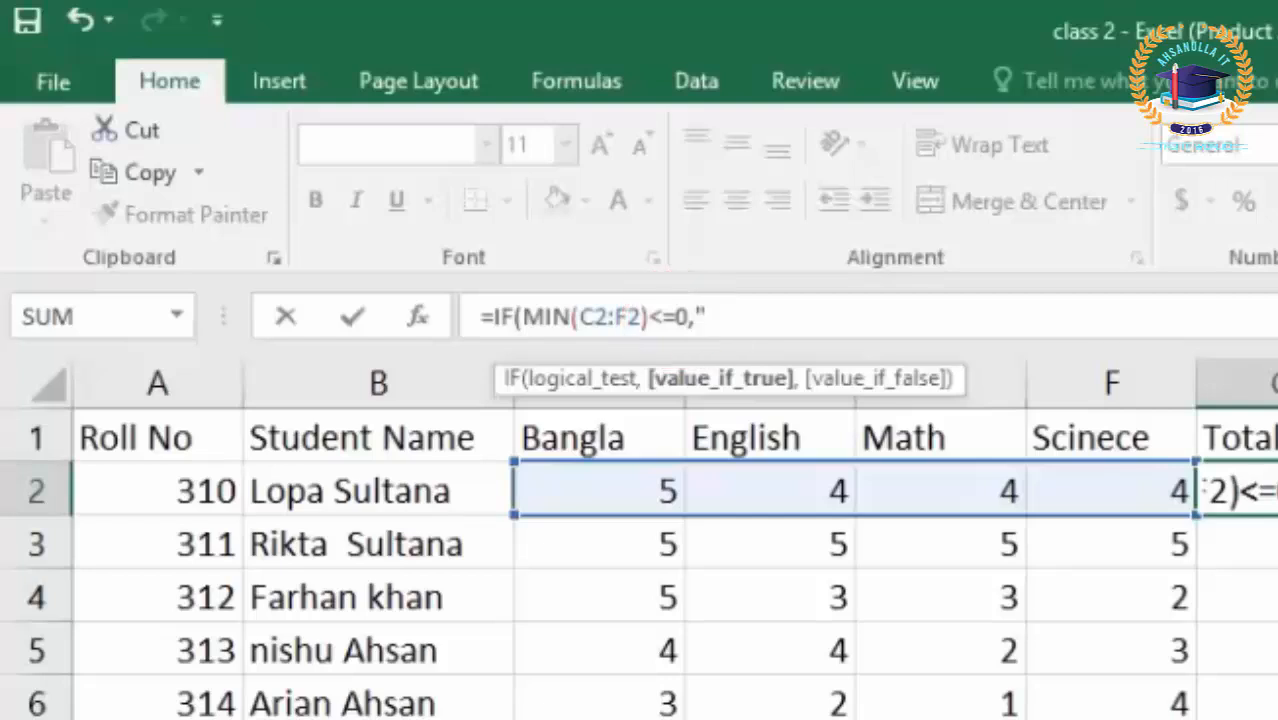
pyautogui.write('0",AGERAGE(C2:F2')
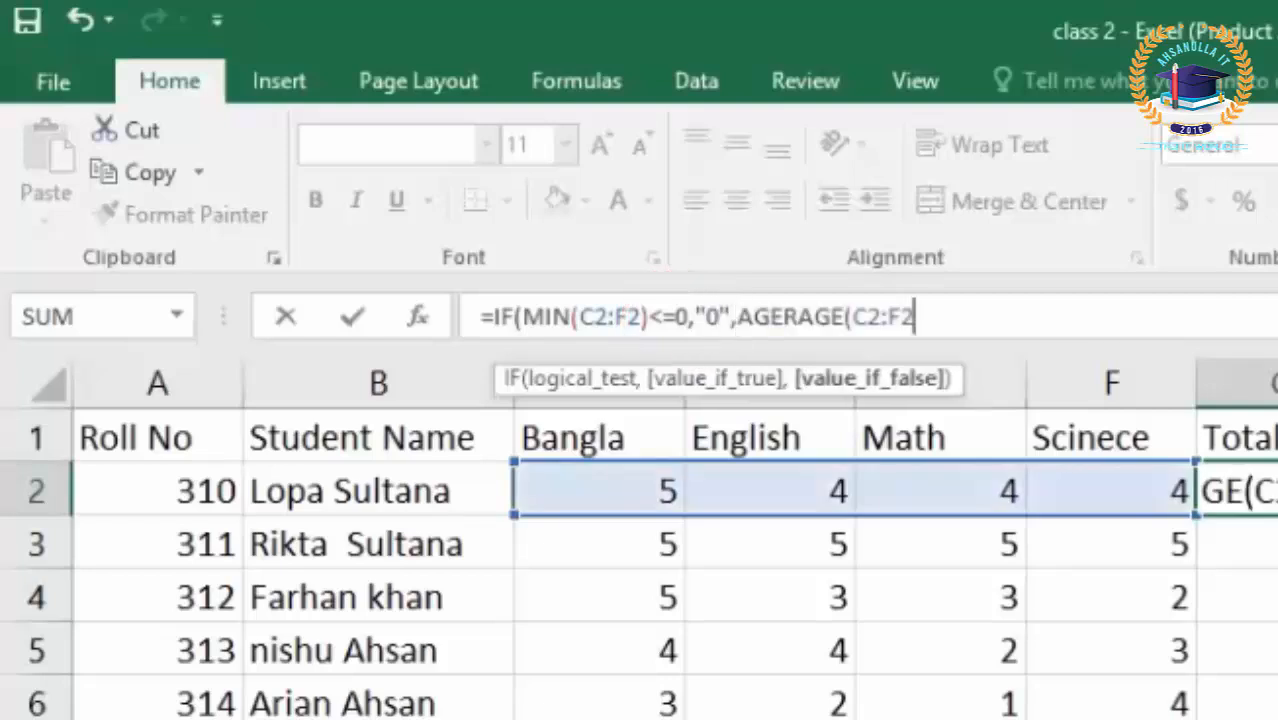
pyautogui.write(')')
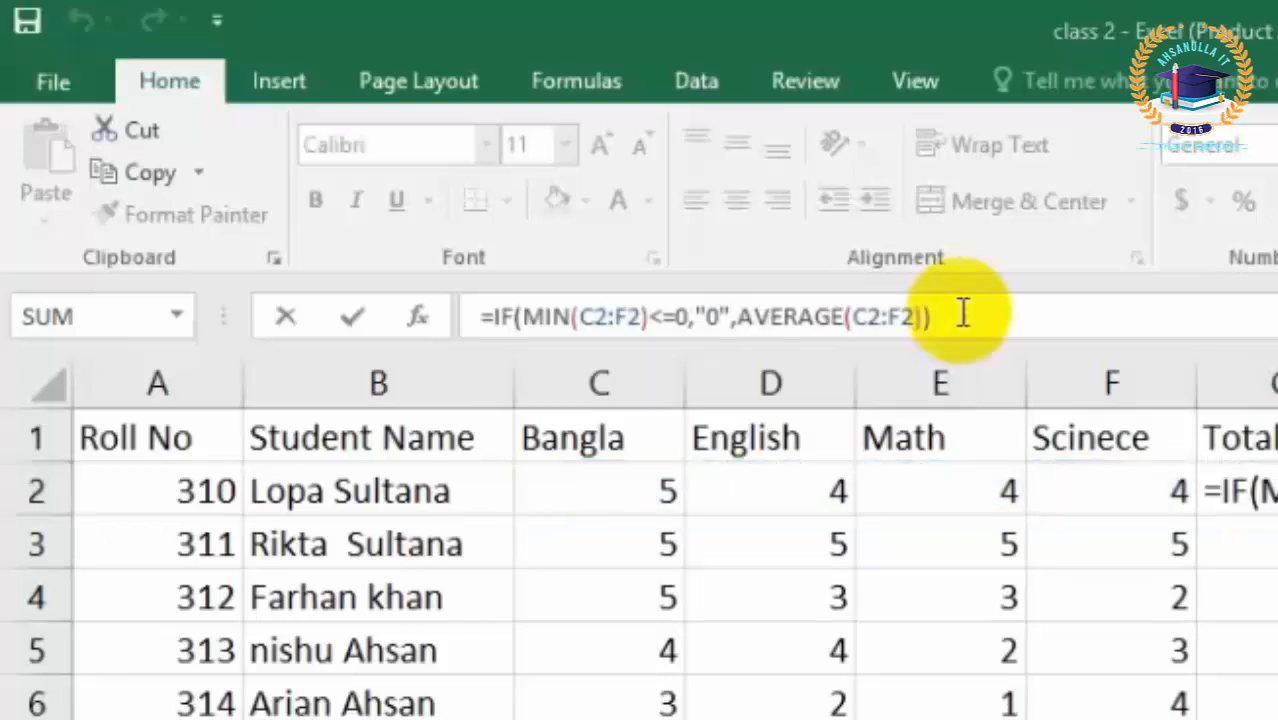
pyautogui.write(')')
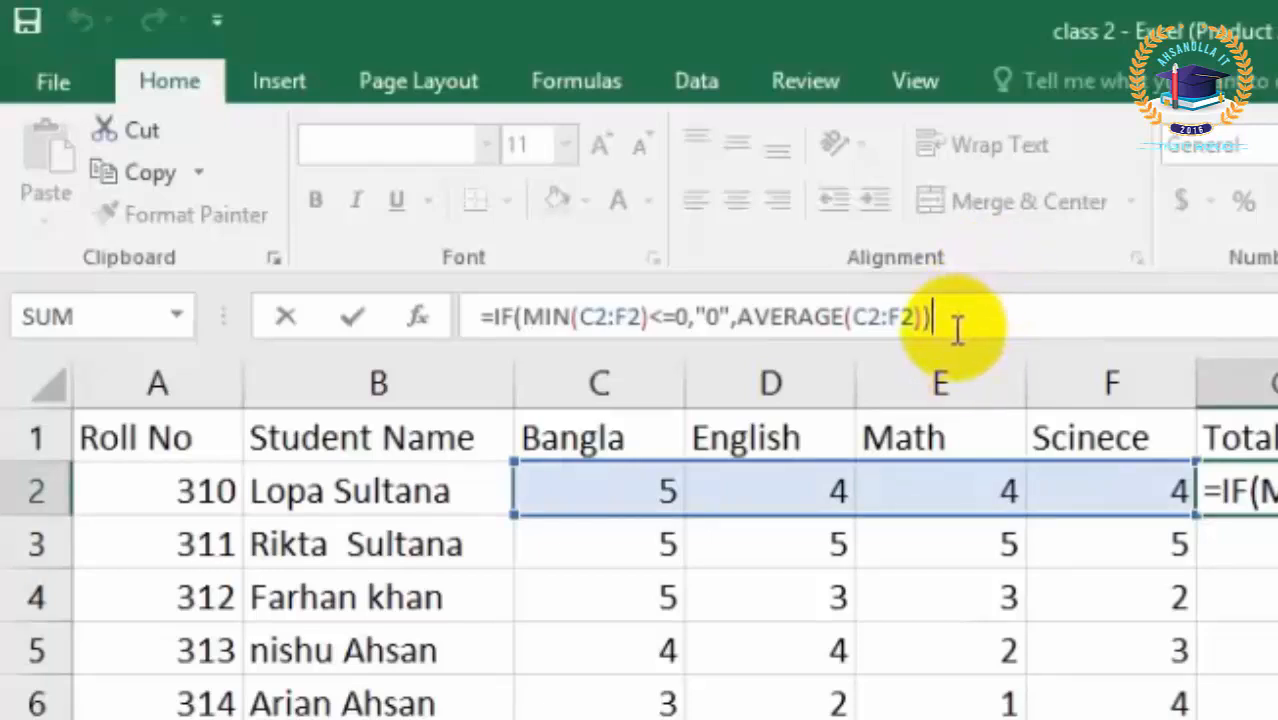
pyautogui.click(682, 312)
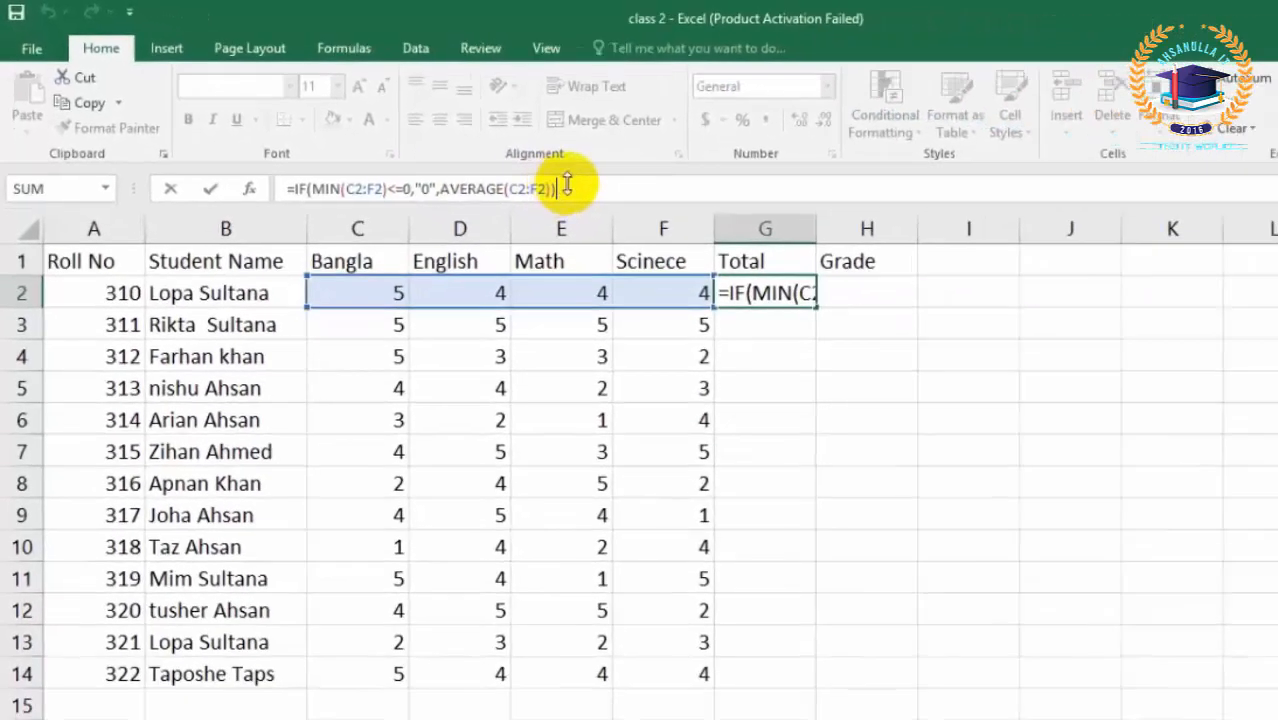
# Commit G2's average formula and fill it down to G14 for all 13 students
pyautogui.press('Return')
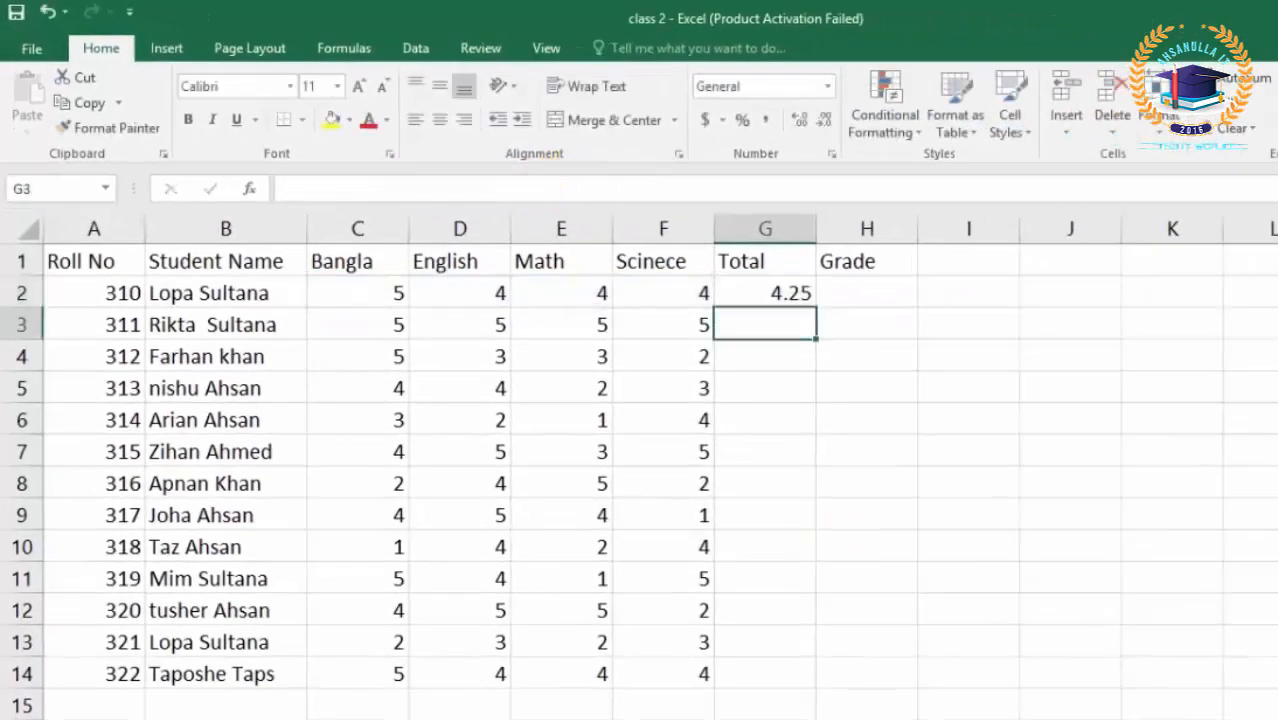
pyautogui.click(762, 291)
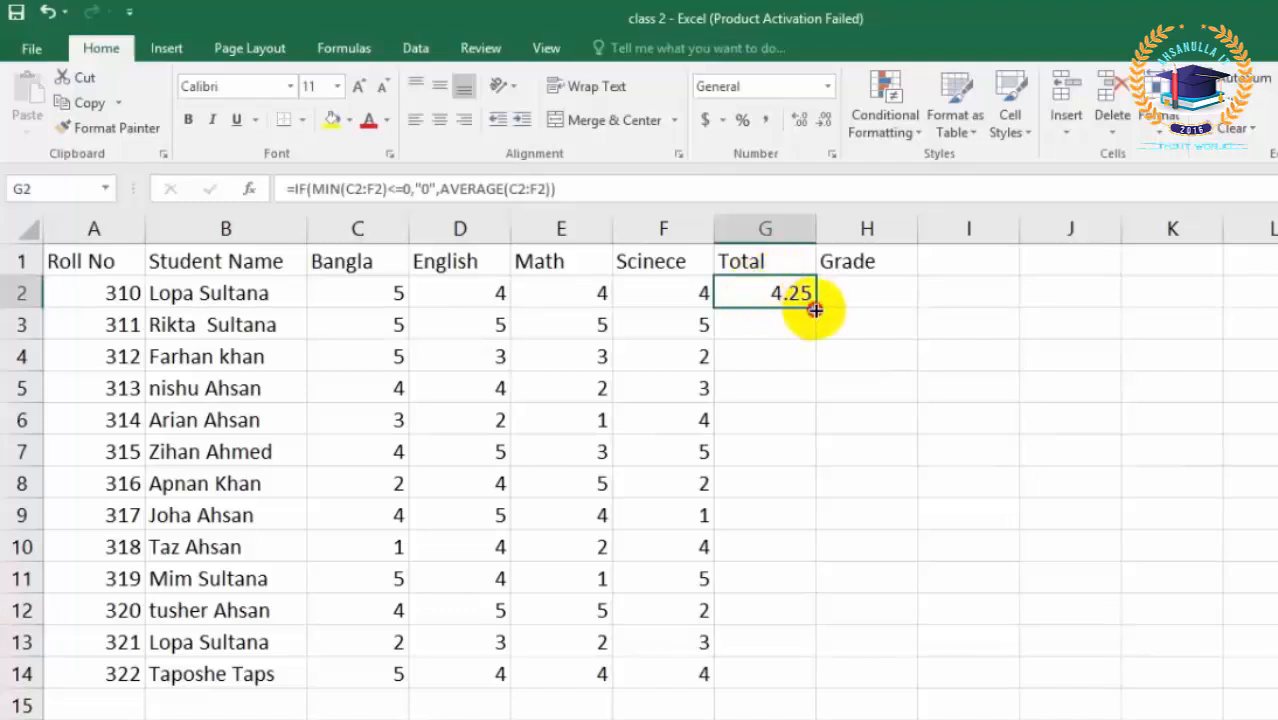
pyautogui.moveTo(815, 310); pyautogui.dragTo(796, 674)
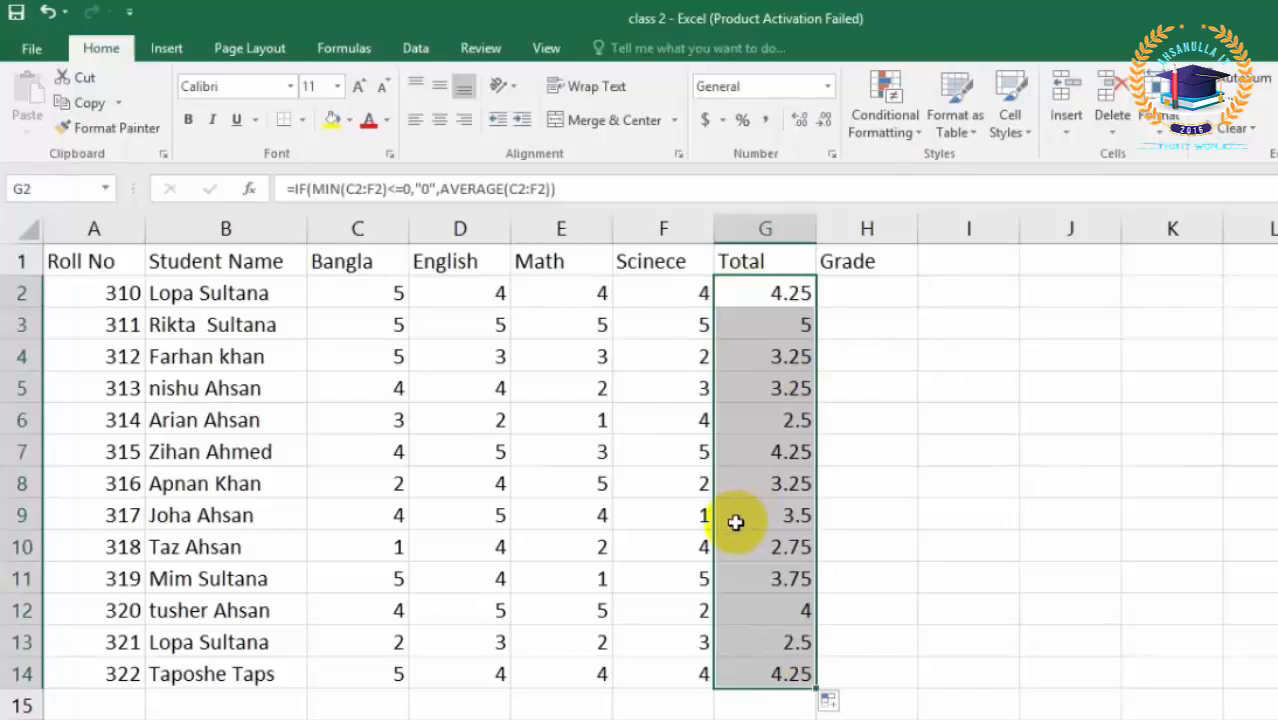
# Check the nested IF grade formula in Word and start H2's formula with =IF(MIN(C2:F2)
pyautogui.click(862, 289)
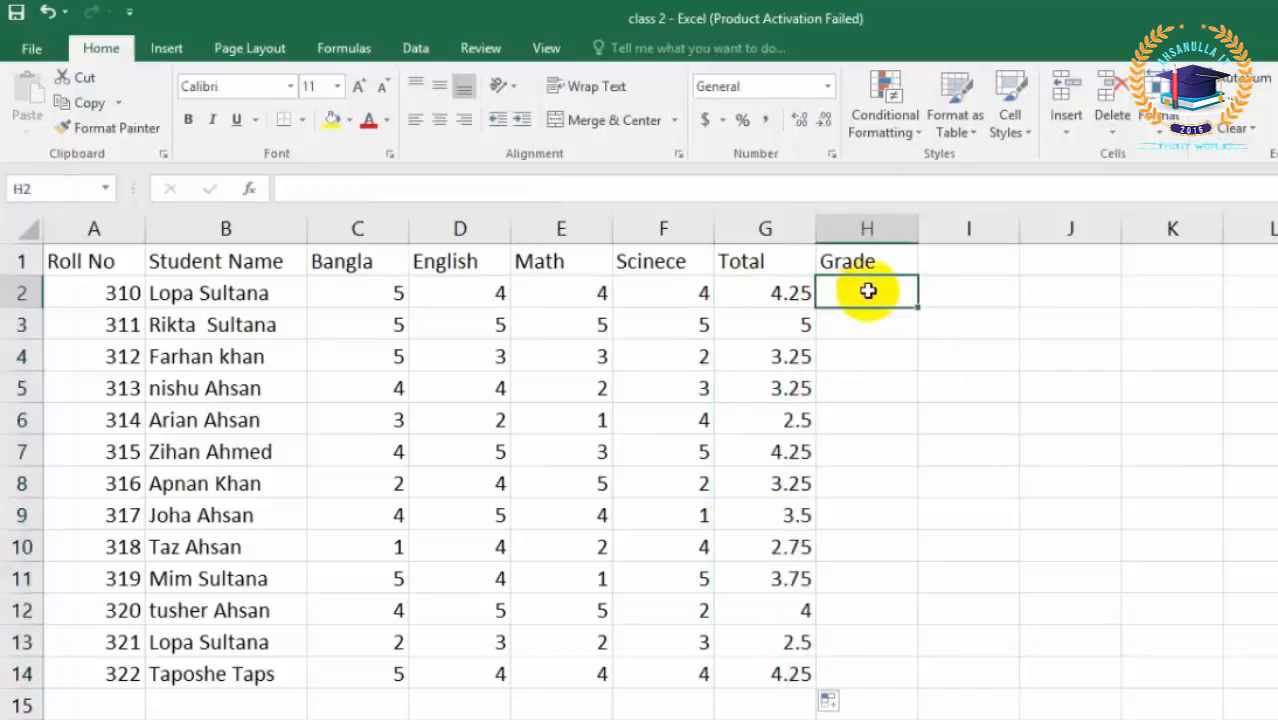
pyautogui.click(333, 184)
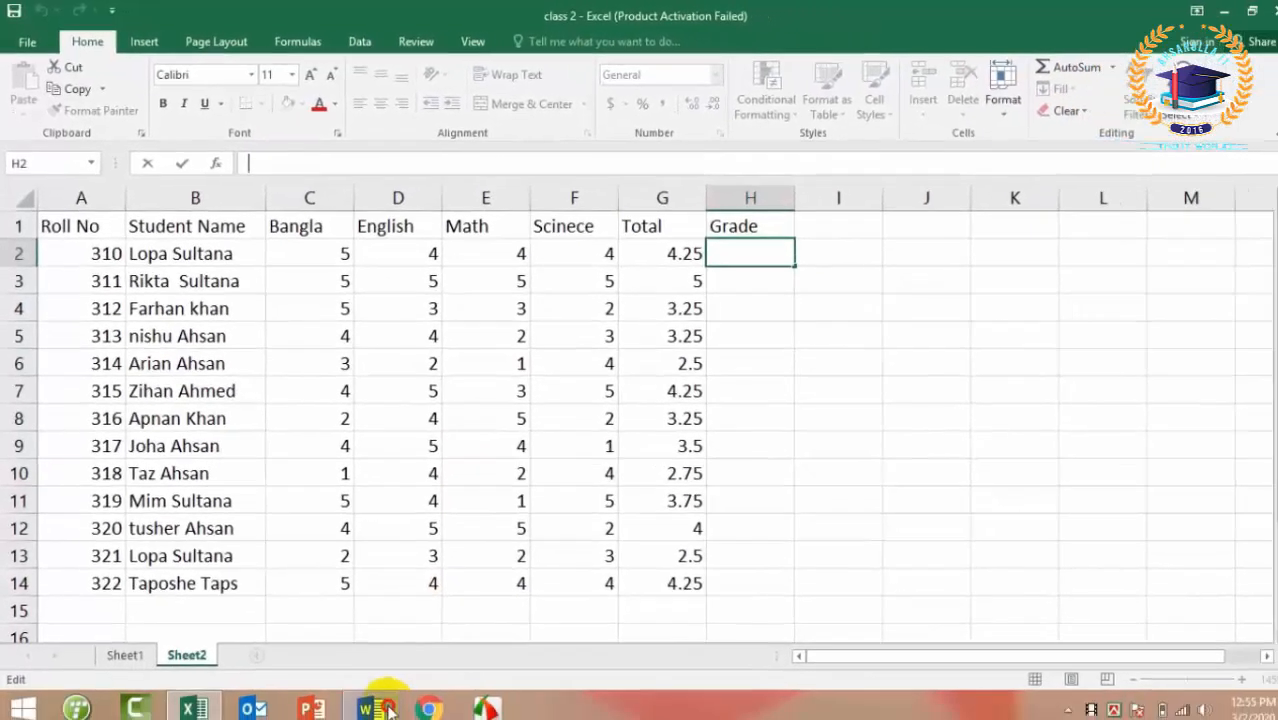
pyautogui.click(381, 708)
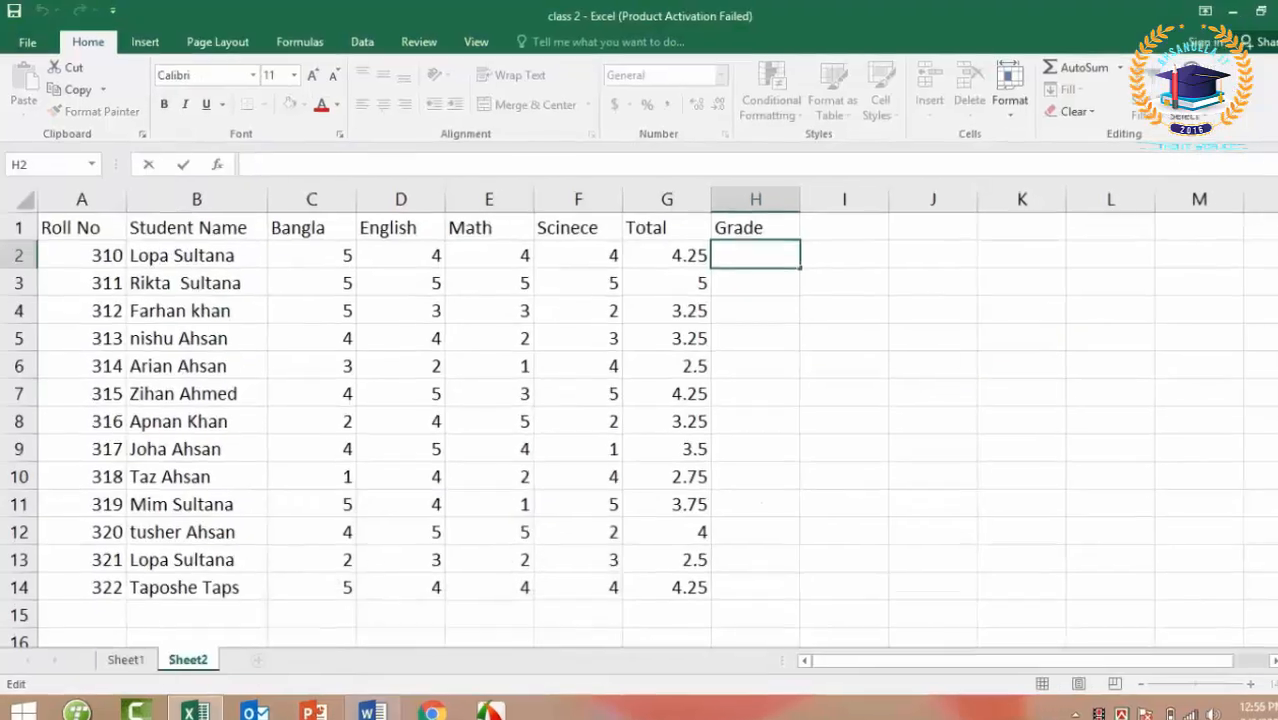
pyautogui.write('=')
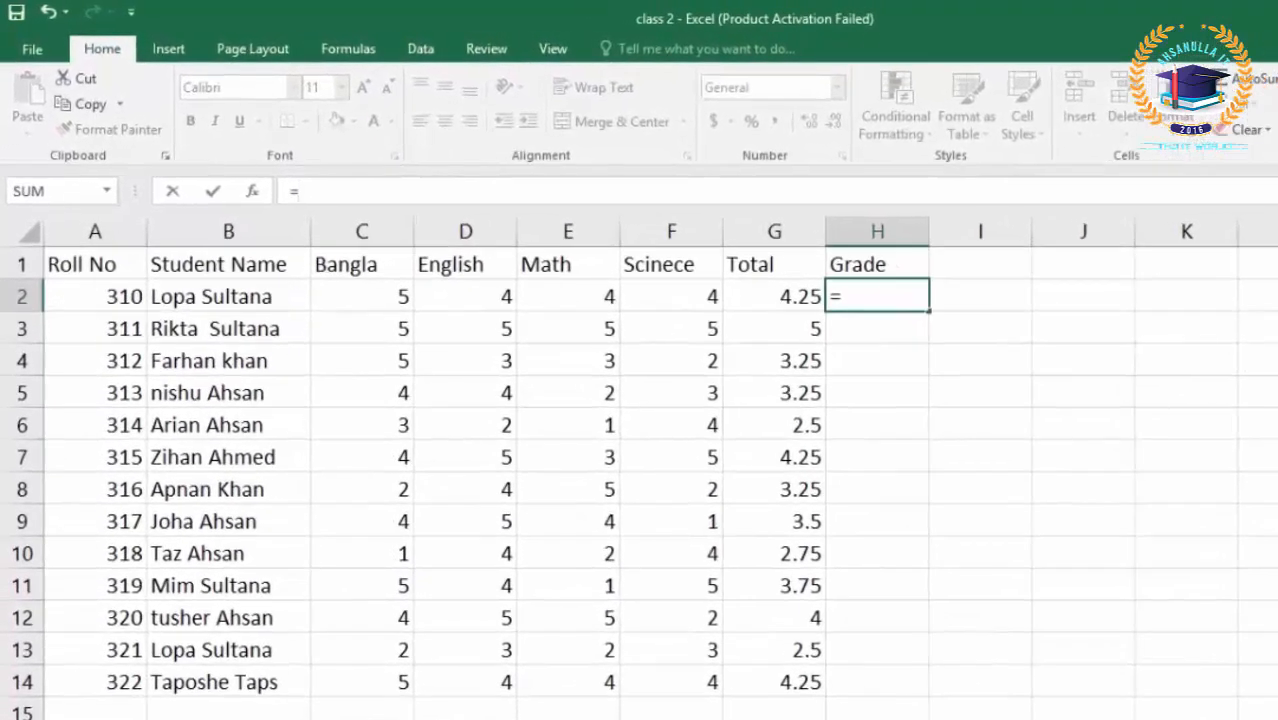
pyautogui.write('IF(')
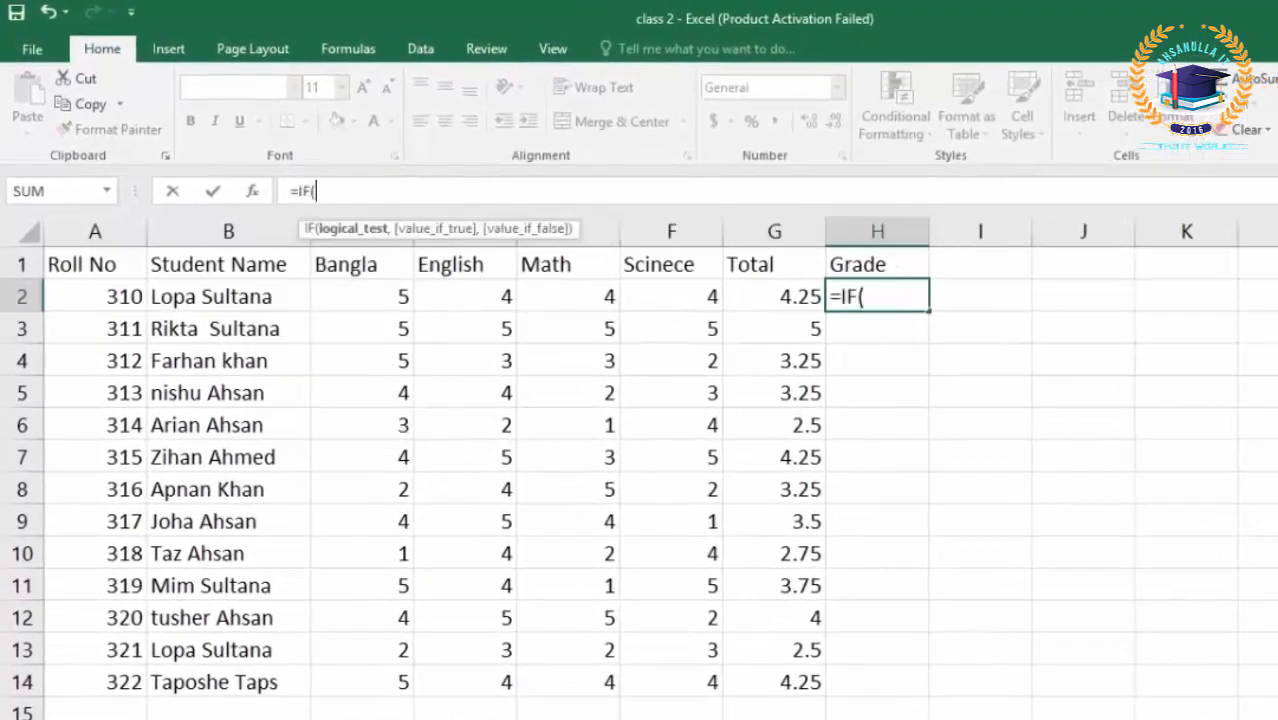
pyautogui.write('MIN')
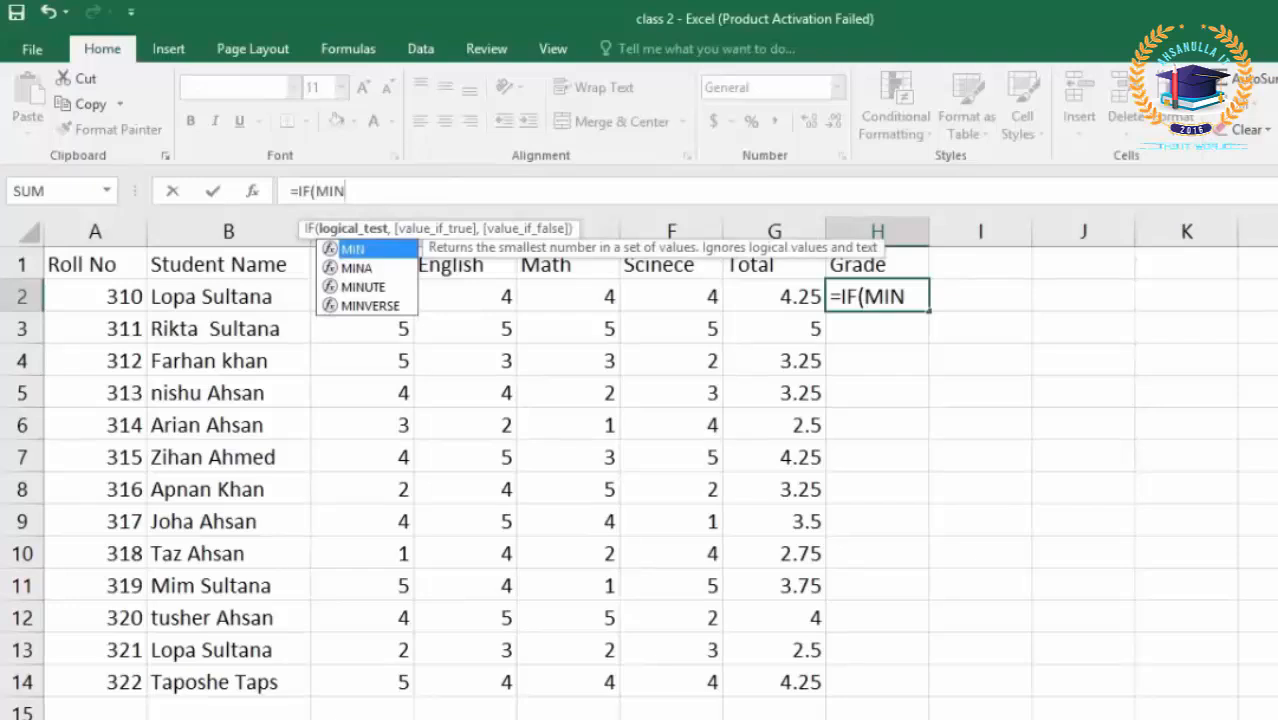
pyautogui.write('(C')
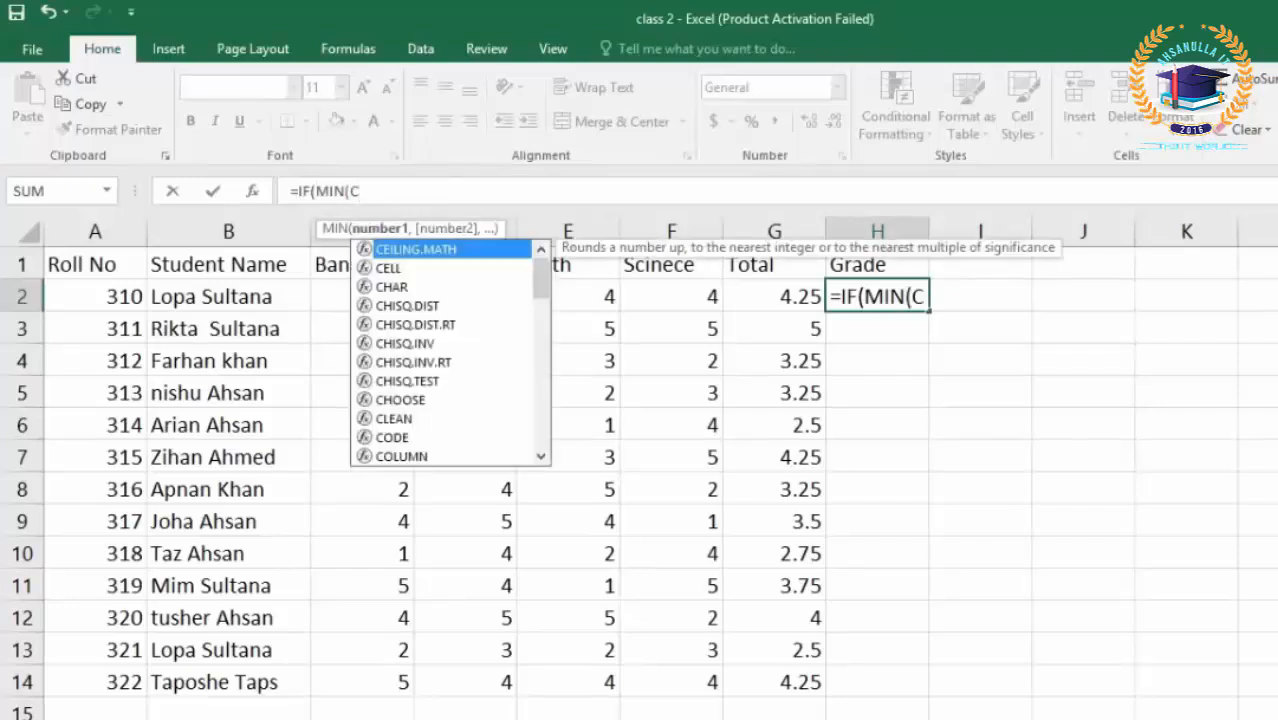
pyautogui.write('2:F2)')
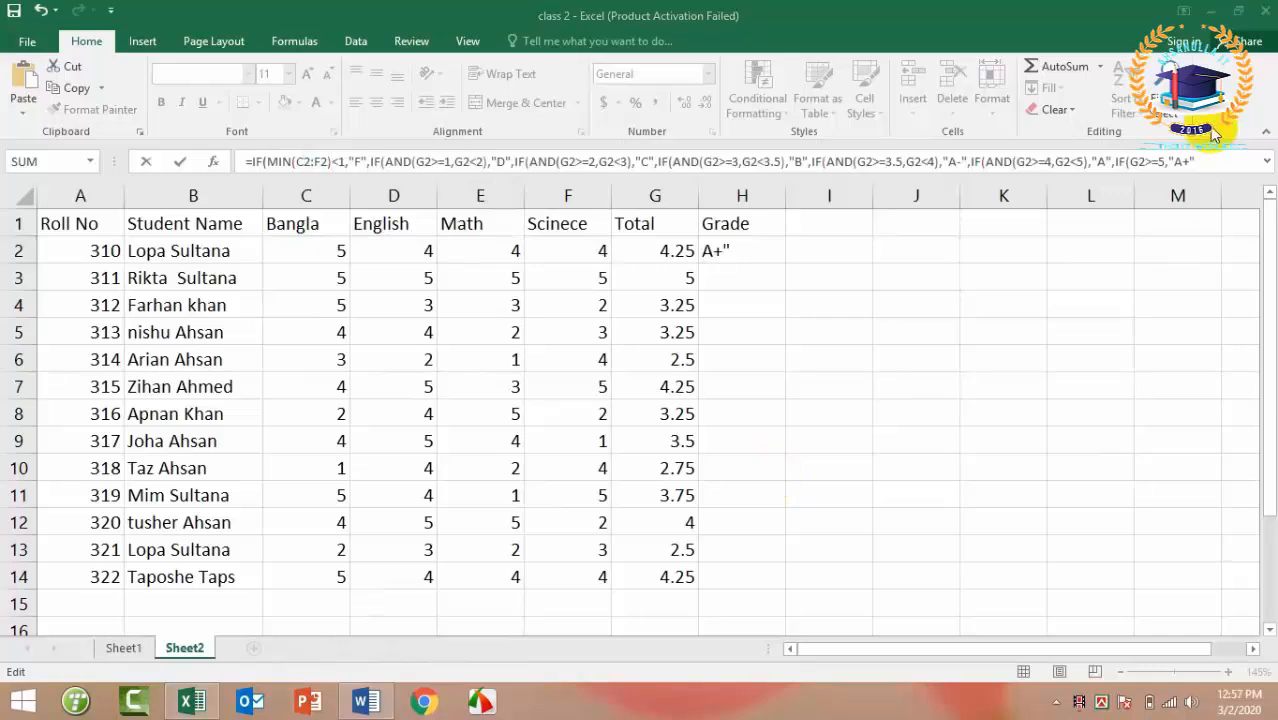
# Close the nested IF grade formula's brackets in H2 and commit it, showing grade A
pyautogui.click(1196, 161)
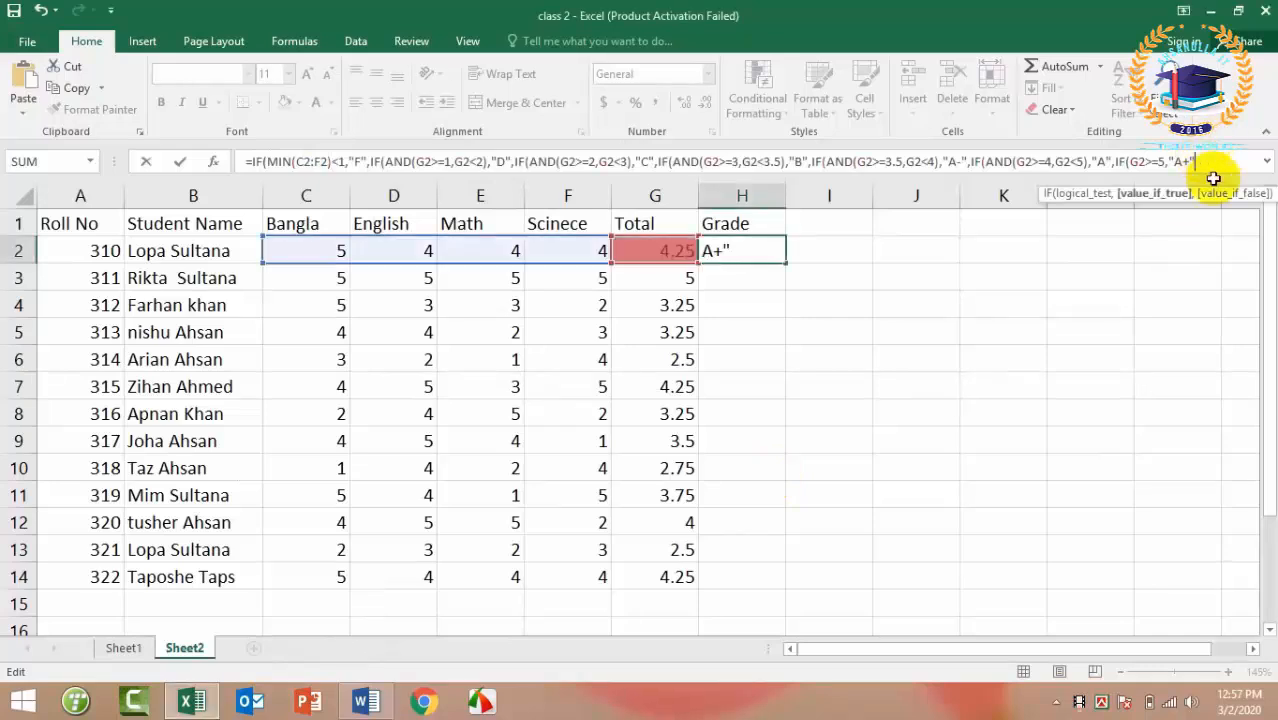
pyautogui.moveTo(1277, 719)
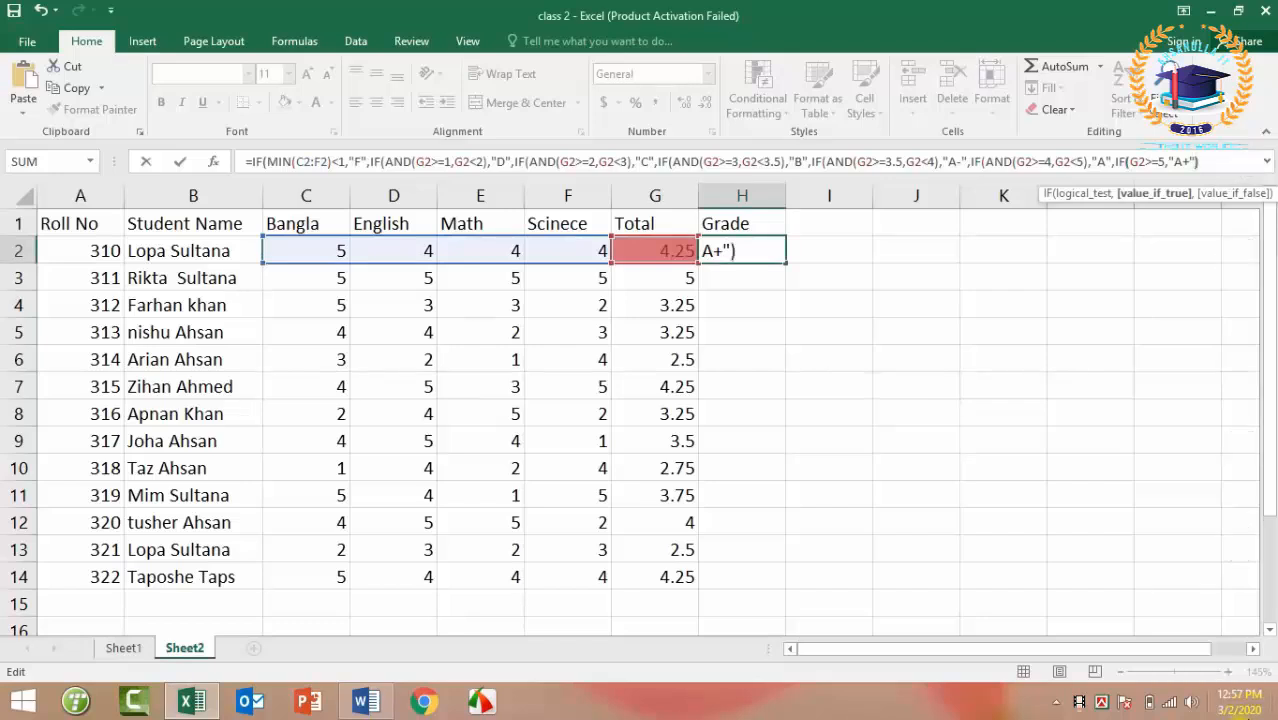
pyautogui.write(')')
pyautogui.write('))))')
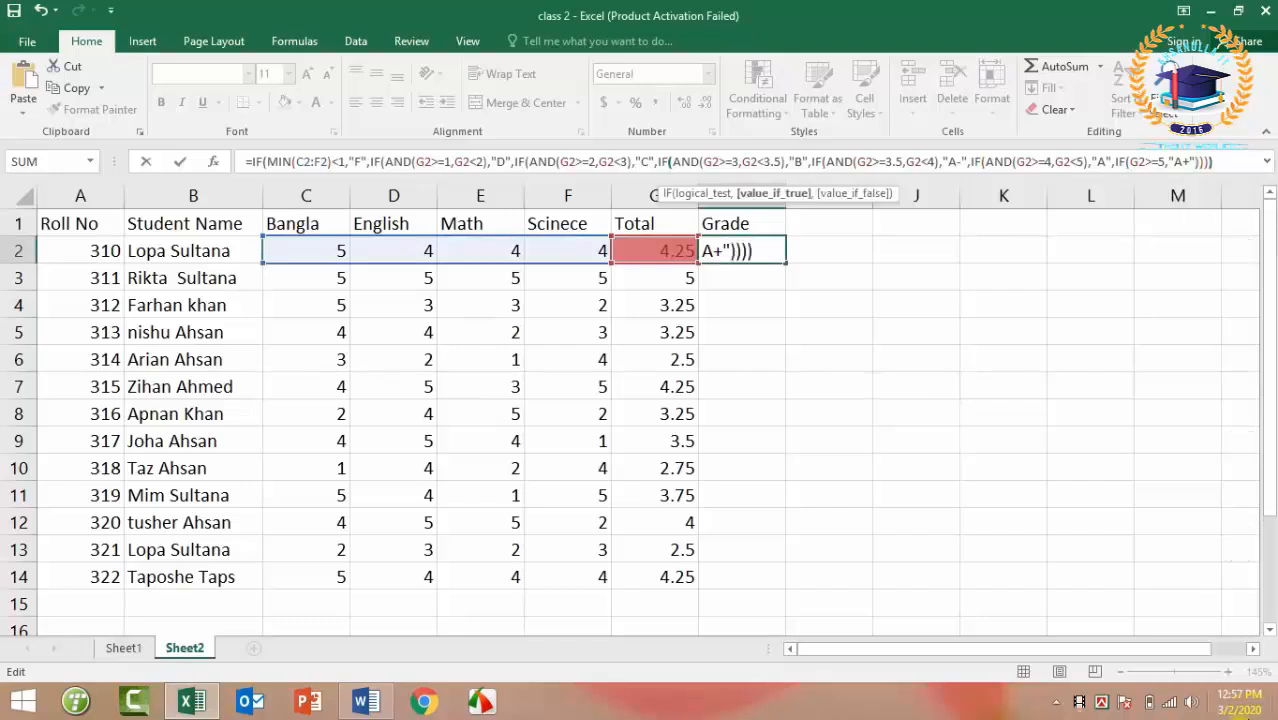
pyautogui.write(')')
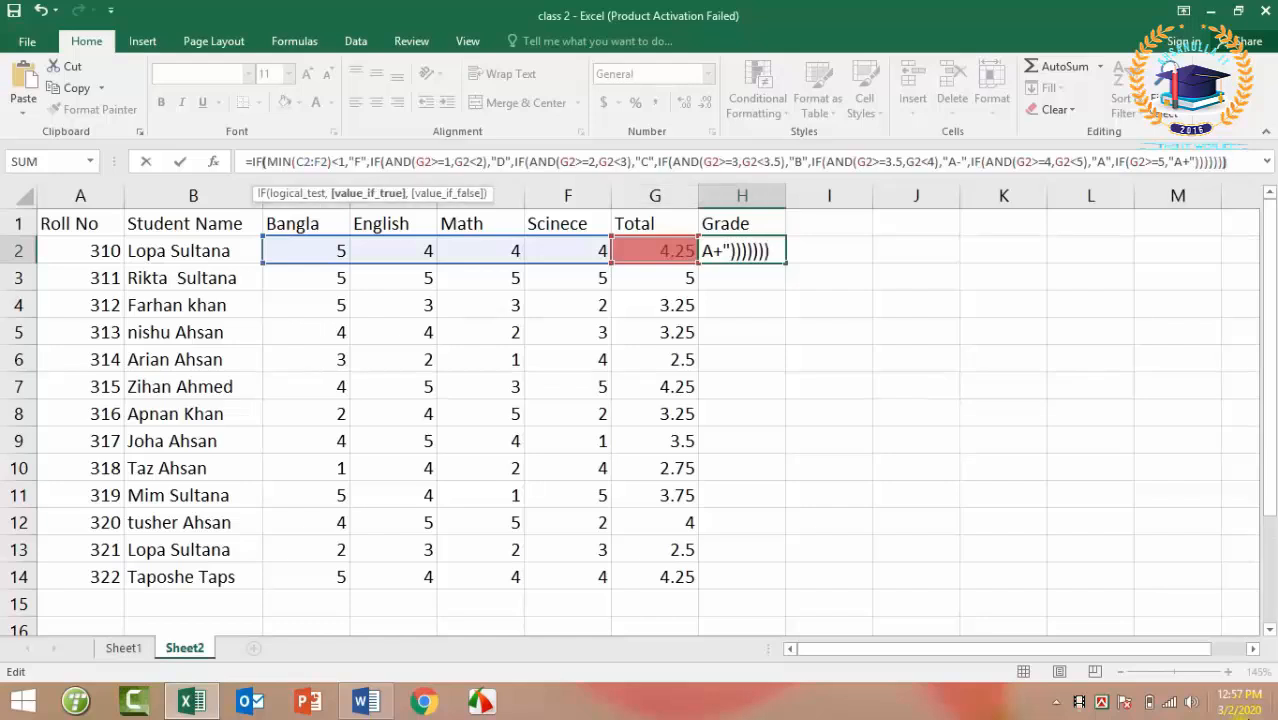
pyautogui.write(')')
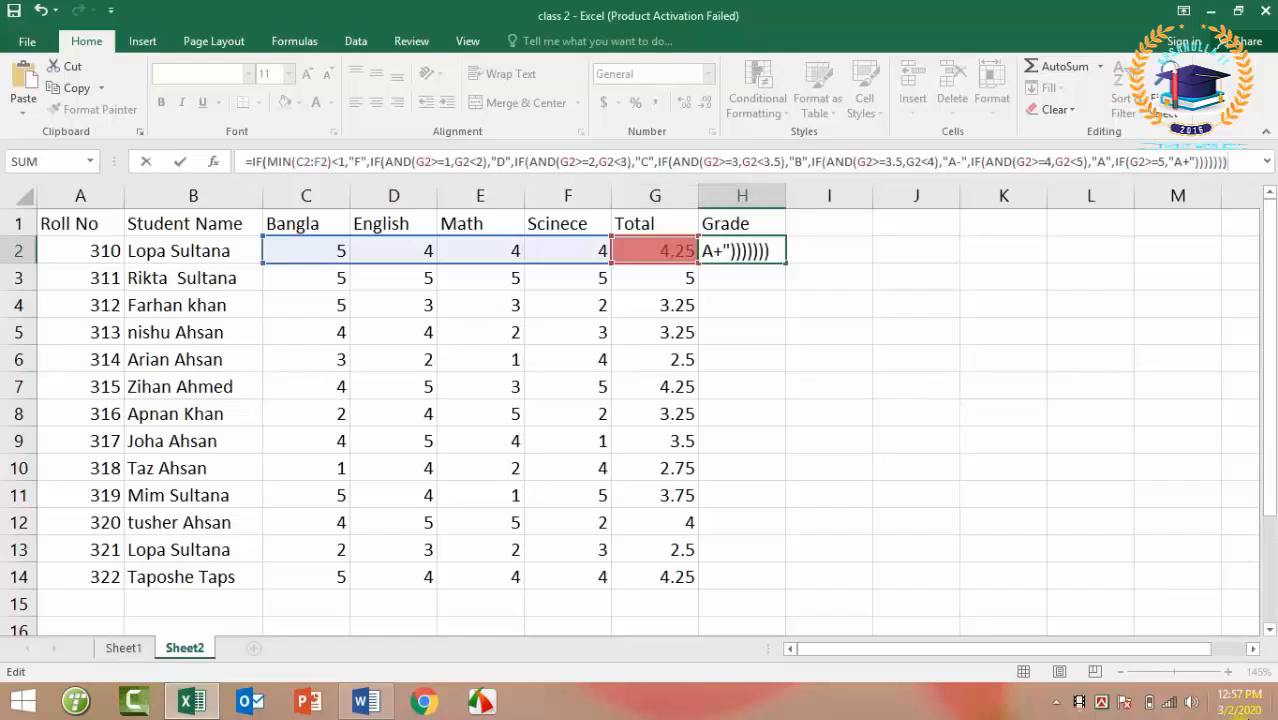
pyautogui.press('Return')
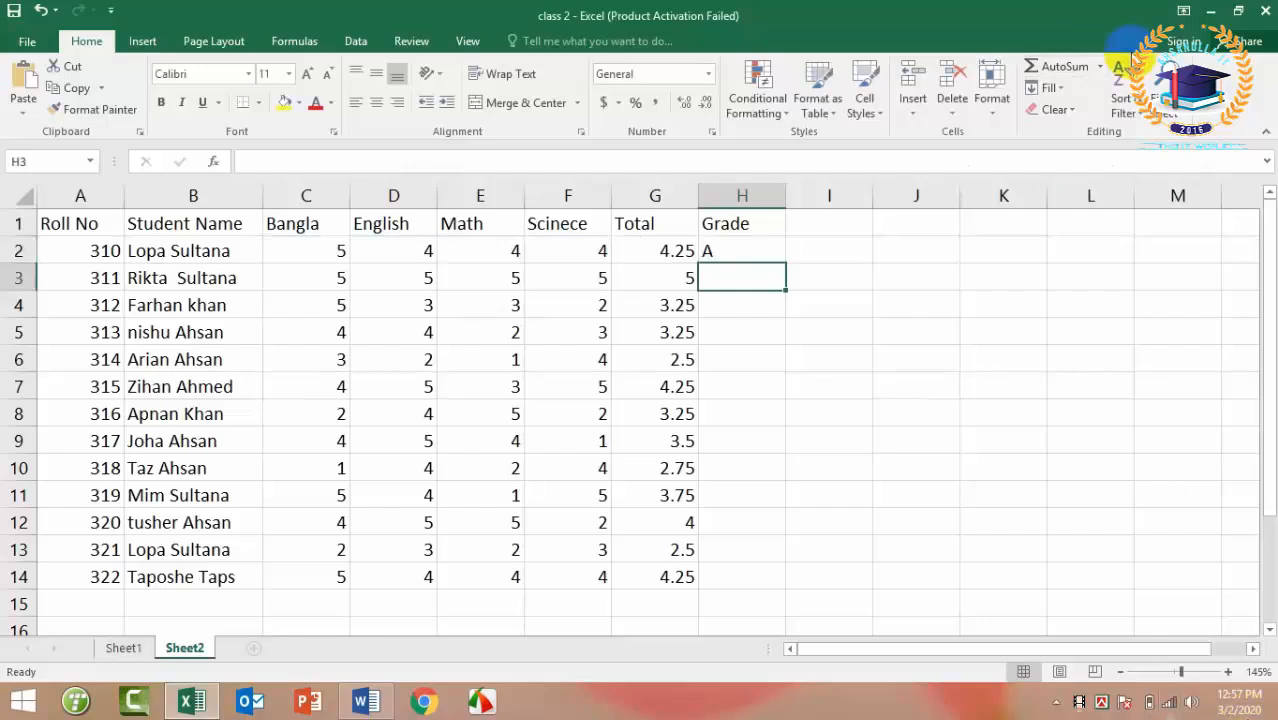
# Copy H2's grade formula down to H14 so all 13 students get letter grades
pyautogui.click(740, 250)
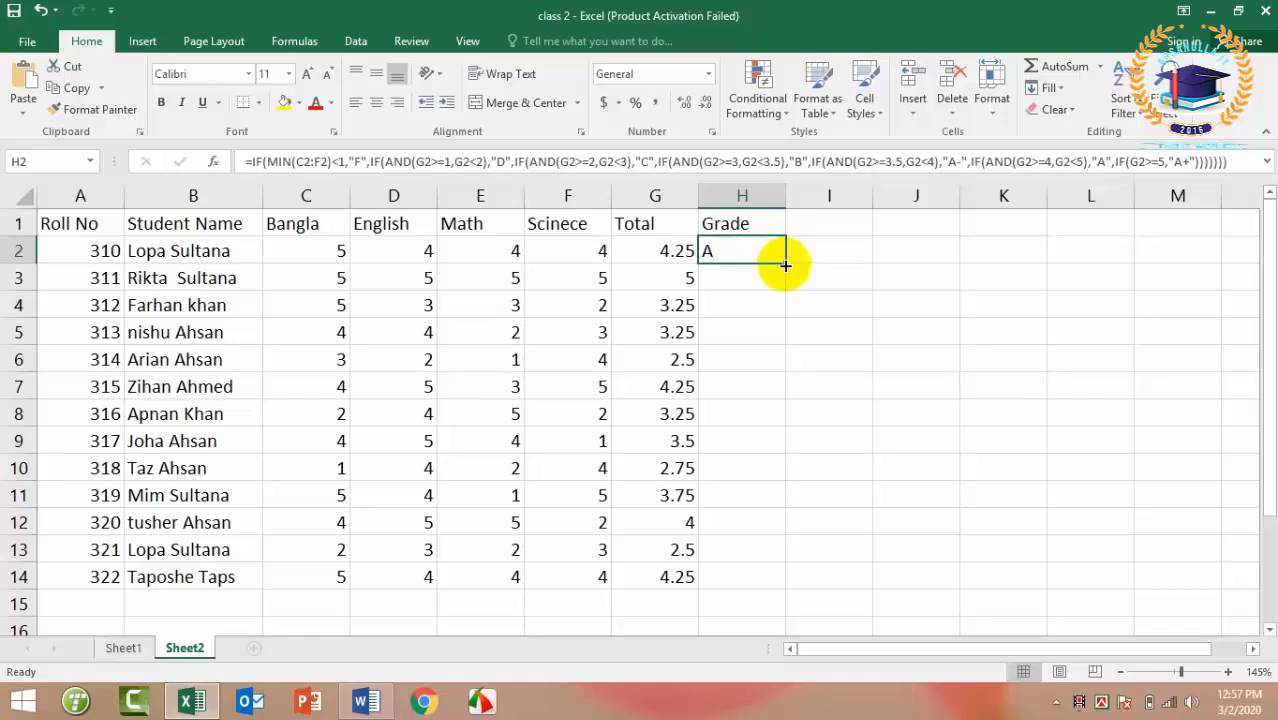
pyautogui.moveTo(786, 265); pyautogui.dragTo(770, 579)
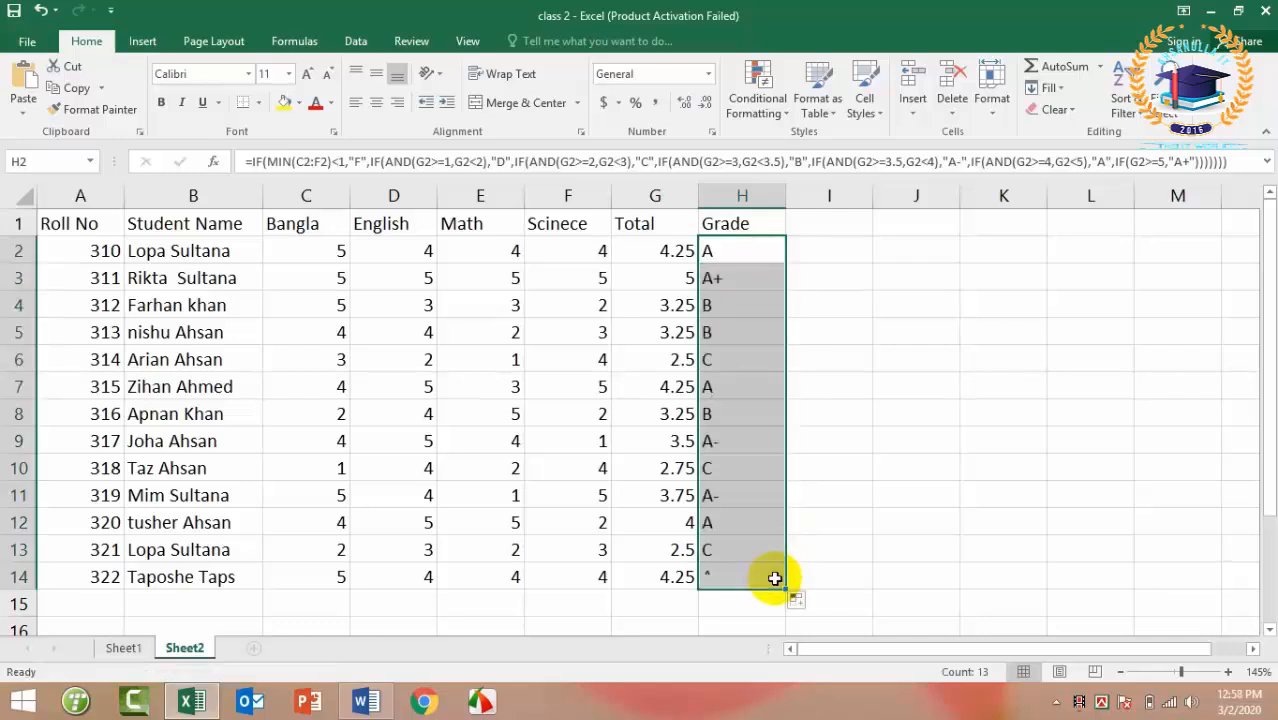
pyautogui.click(744, 251)
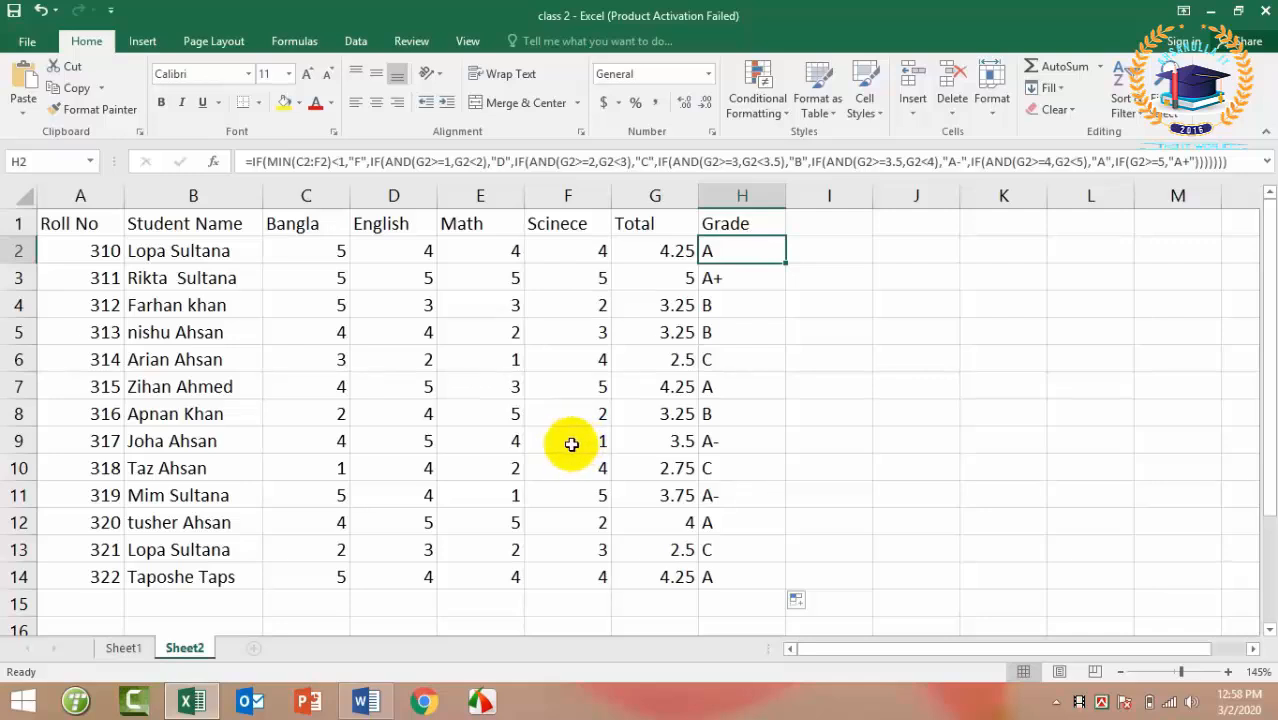
# Change roll 317's Science mark in F9 from 1 to 3, making its Total 4
pyautogui.click(570, 443)
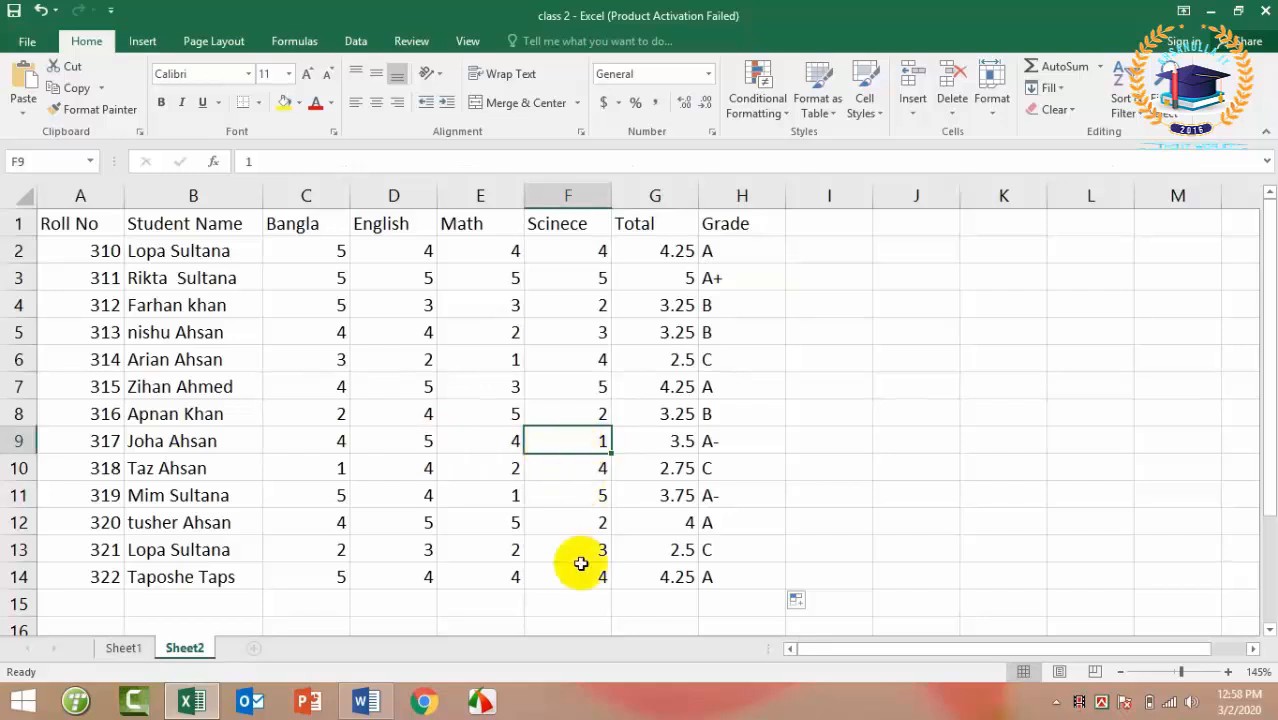
pyautogui.write('3')
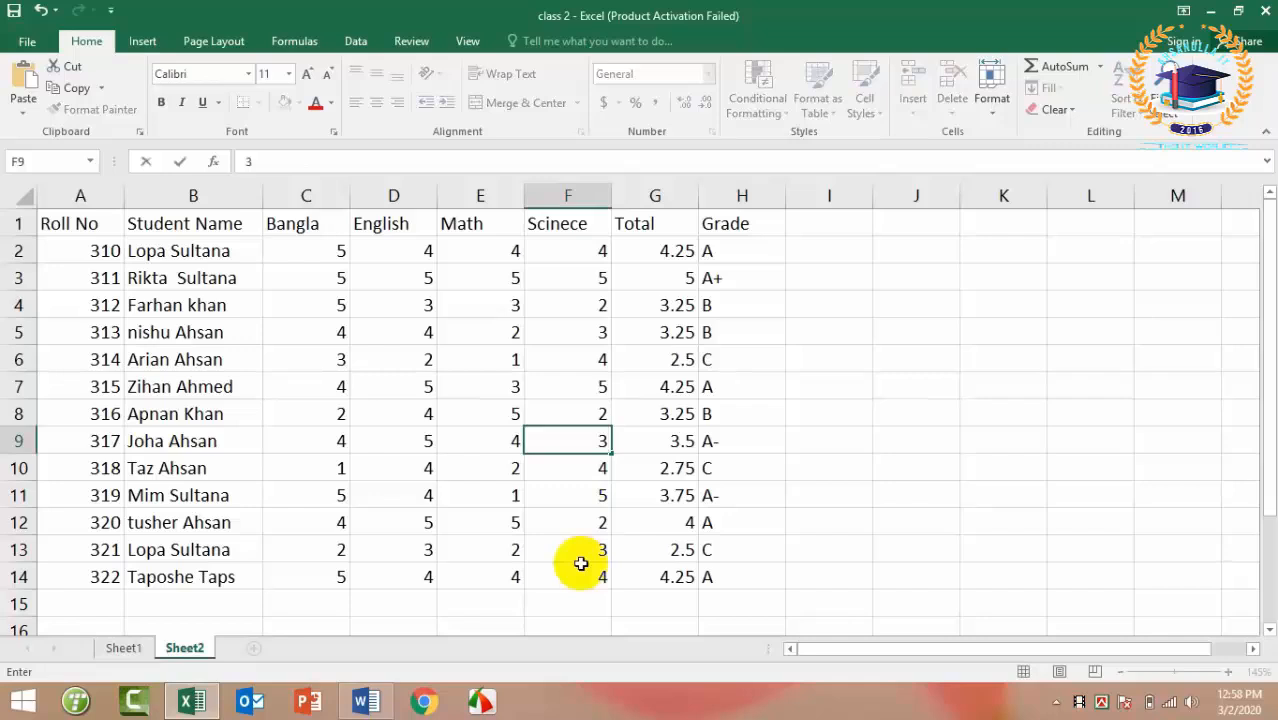
pyautogui.press('Tab')
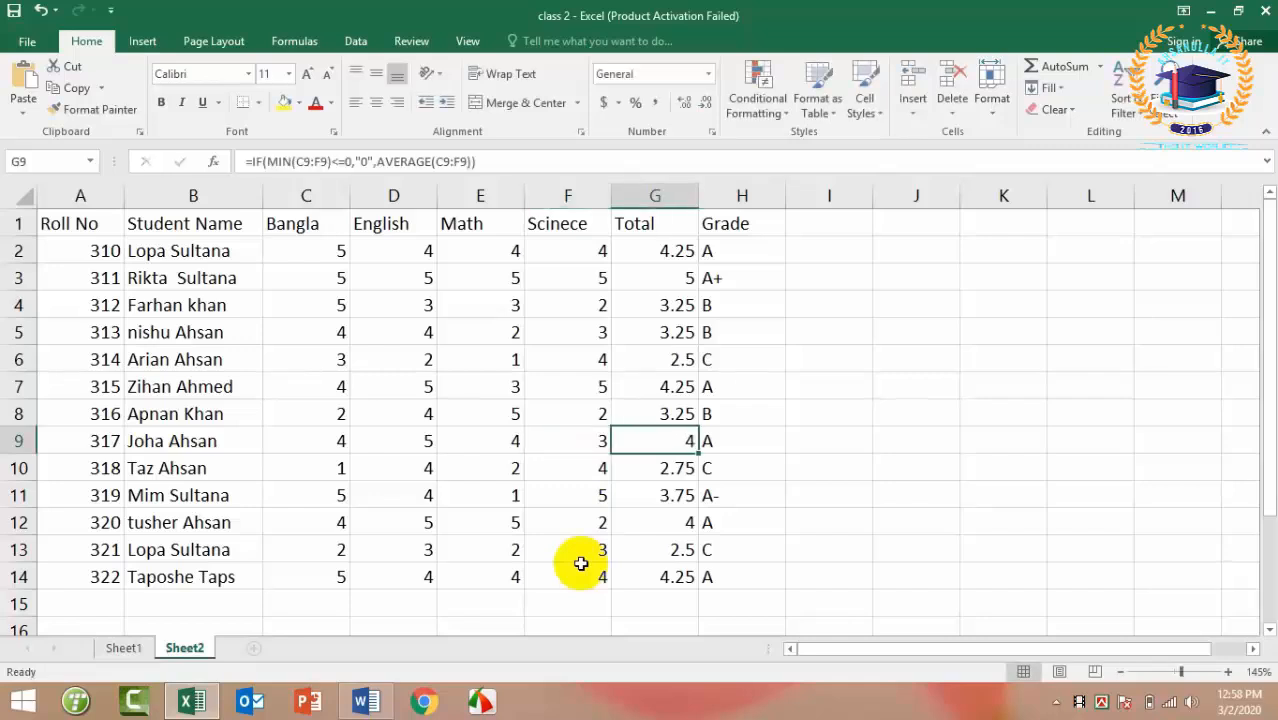